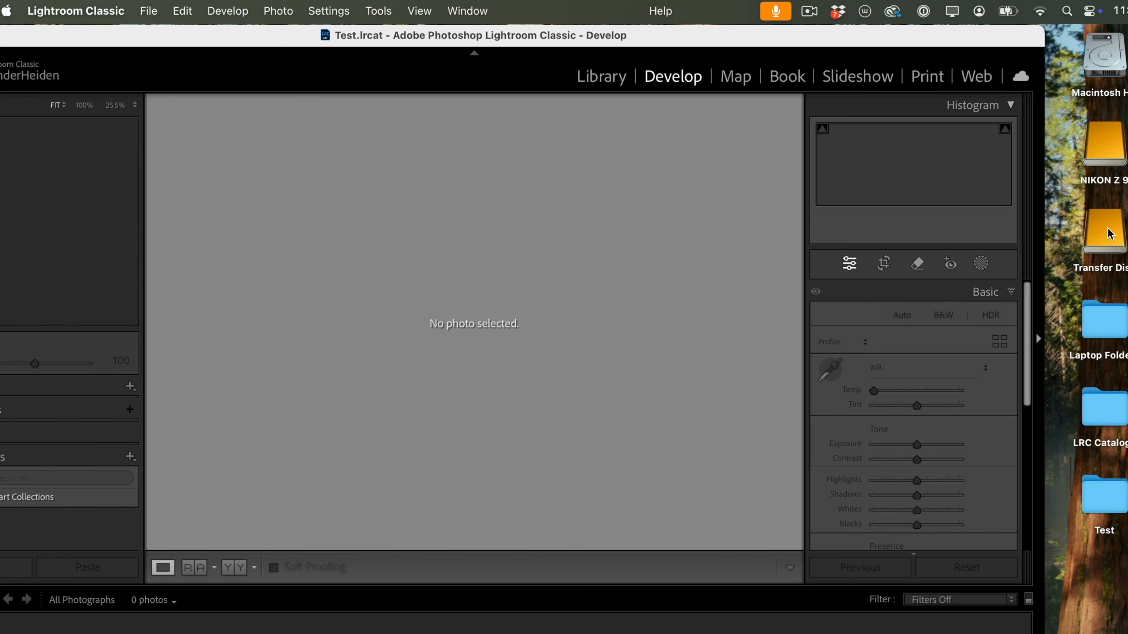
Create a new catalog named First Catalog inside a new folder called Test Catalog on Transfer Disk
left_click_drag(842, 30, 934, 36)
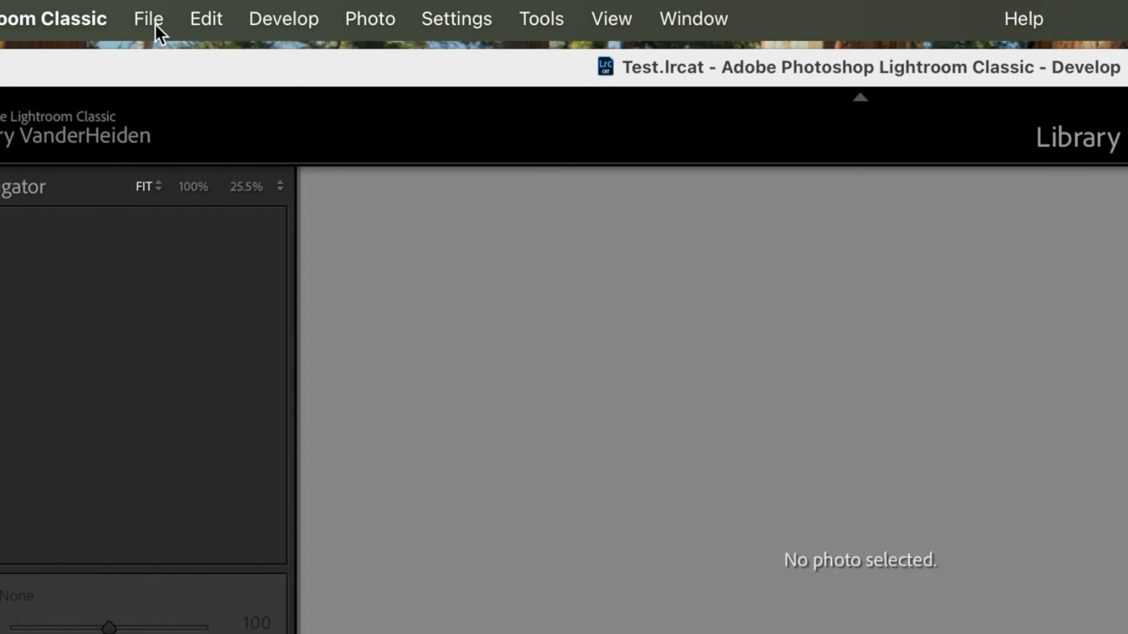
left_click(151, 12)
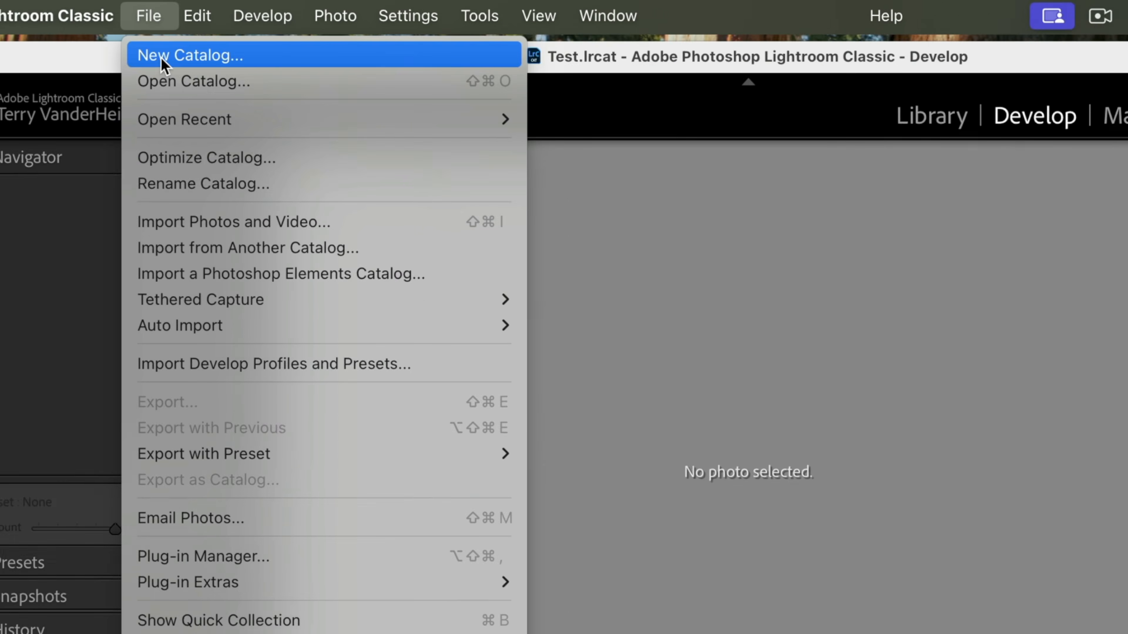
left_click(165, 79)
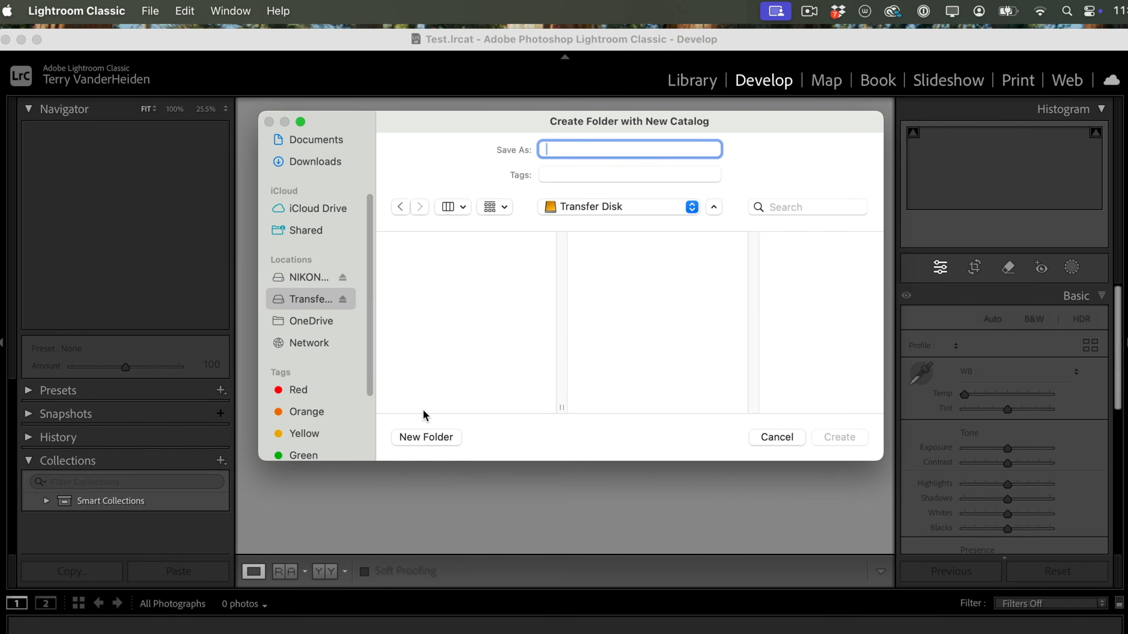
left_click(416, 437)
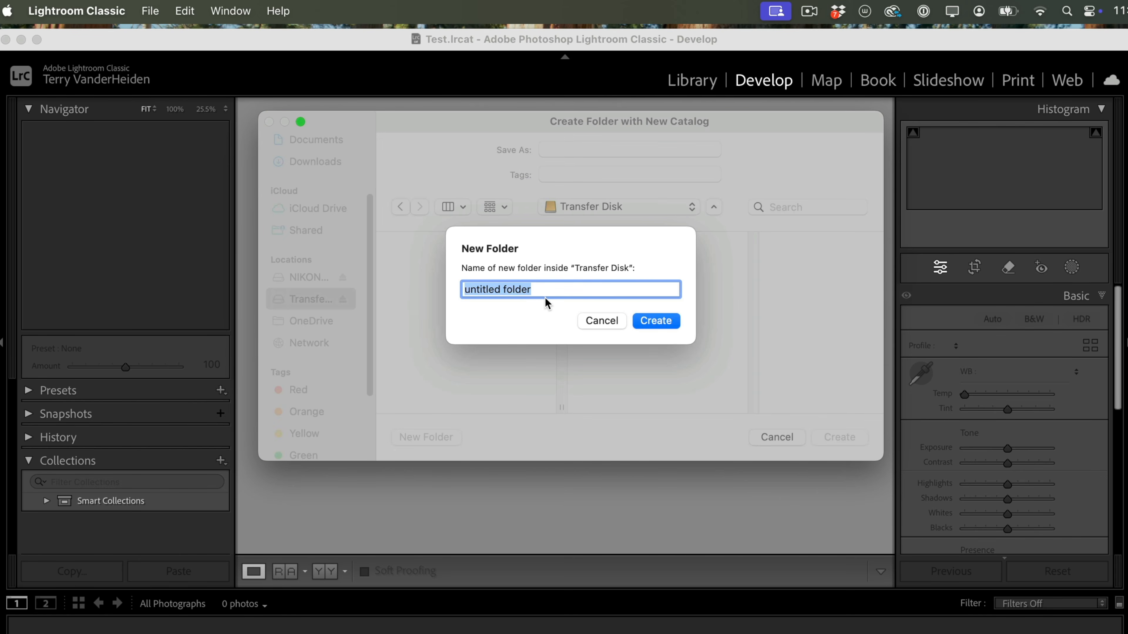
type("Tes")
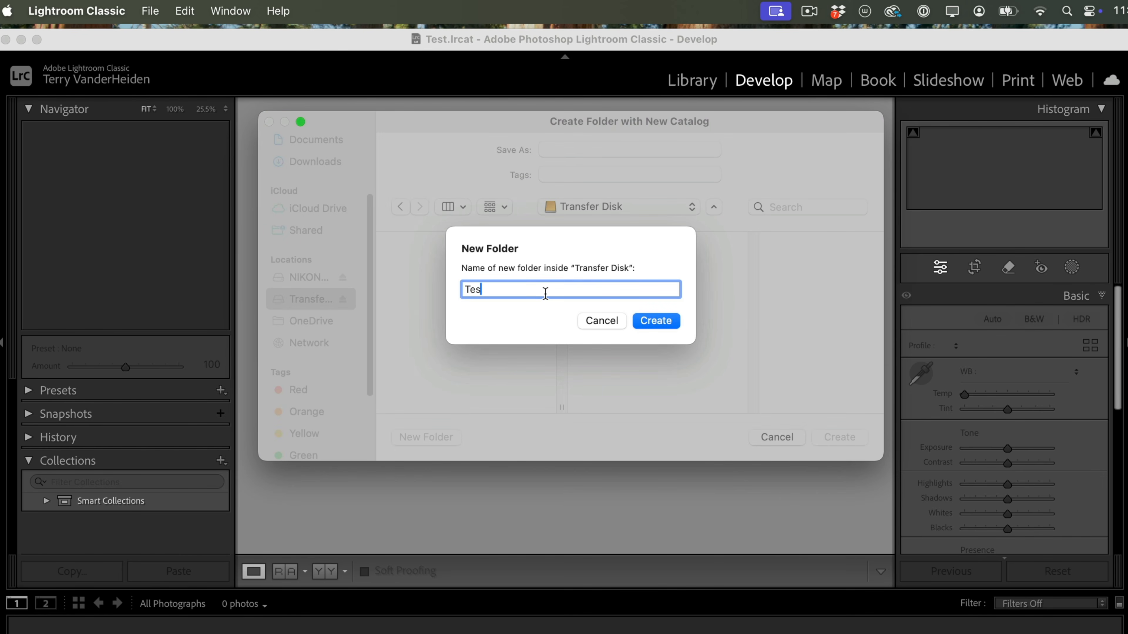
type("t Catalog")
left_click(654, 326)
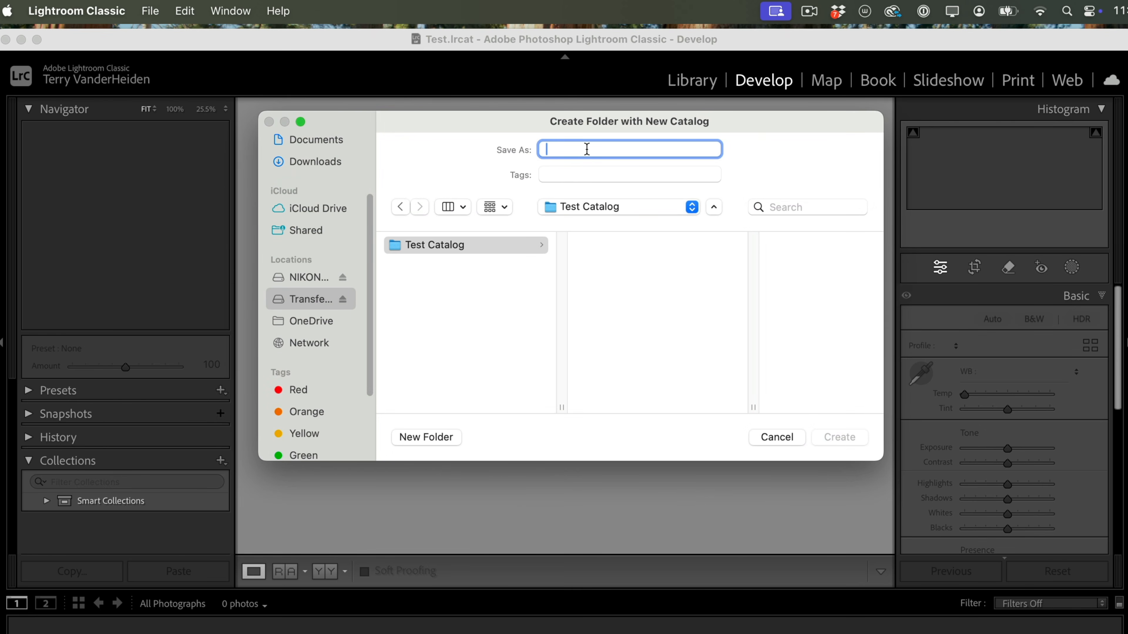
type("First Catalog")
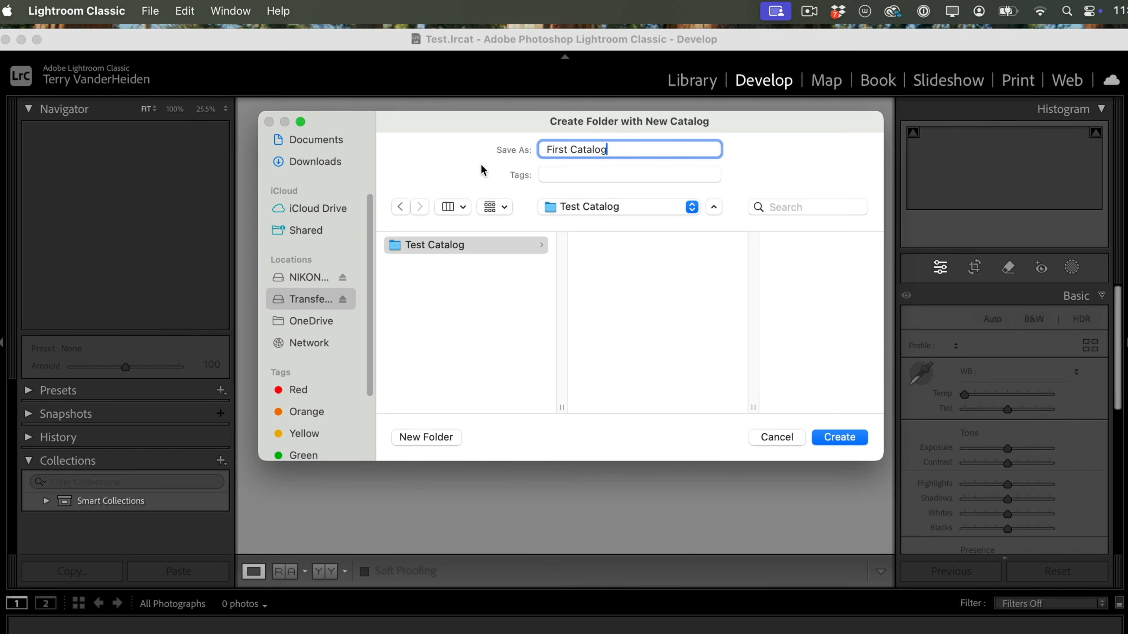
left_click(843, 436)
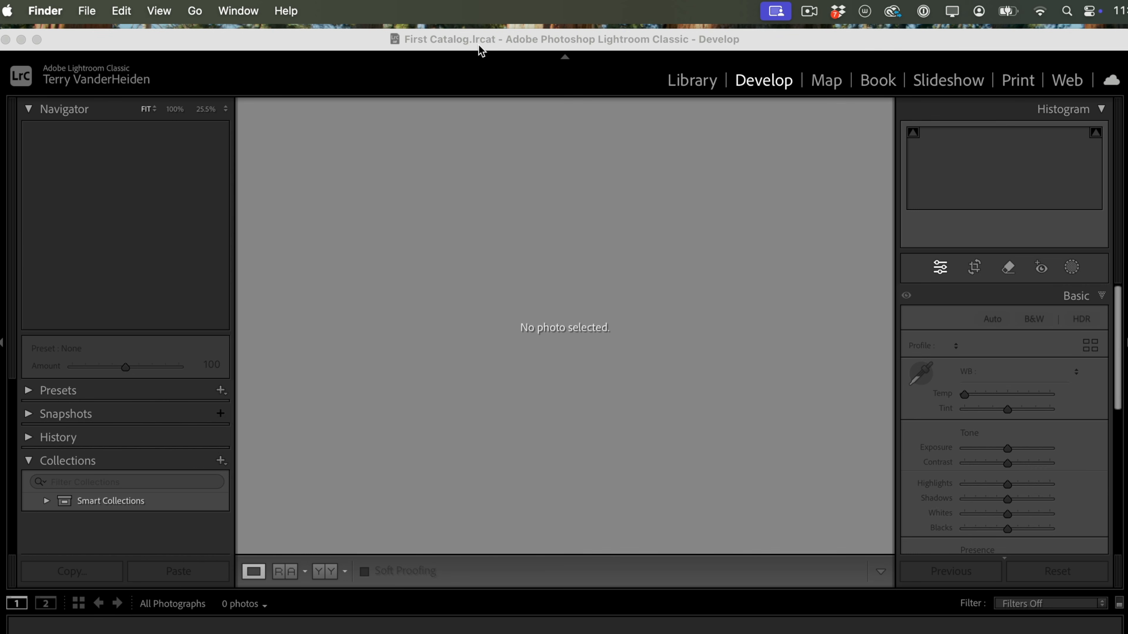
Switch to Finder and examine the files stored in Transfer Disk's Test Catalog folder, inside the First Catalog subfolder
left_click_drag(323, 32, 320, 32)
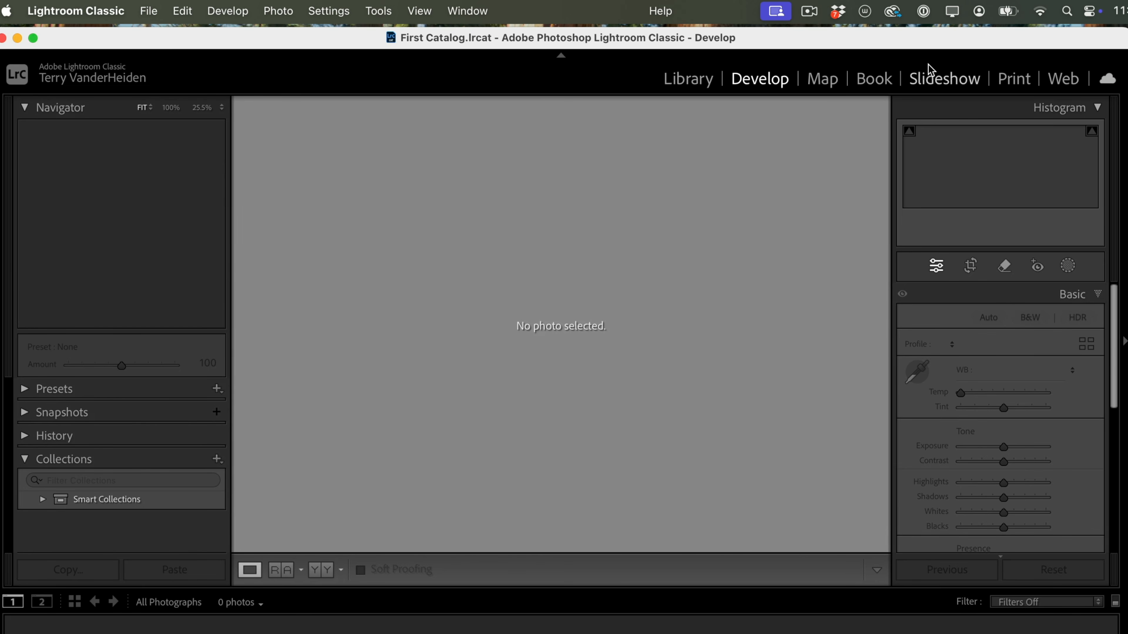
left_click_drag(916, 44, 804, 56)
double_click(1102, 234)
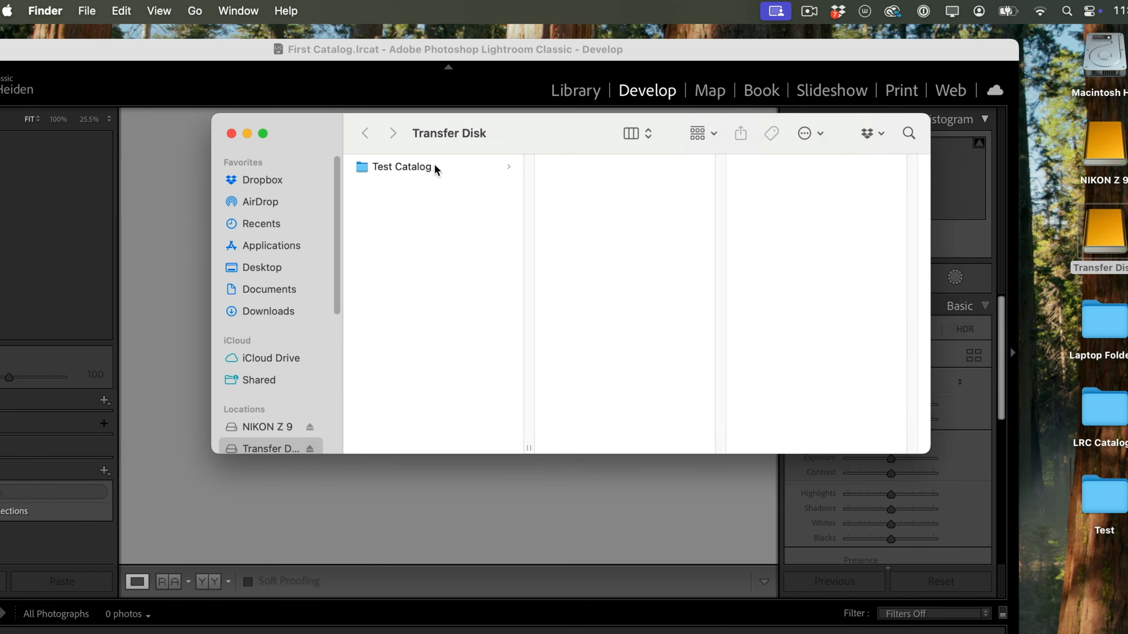
left_click(398, 167)
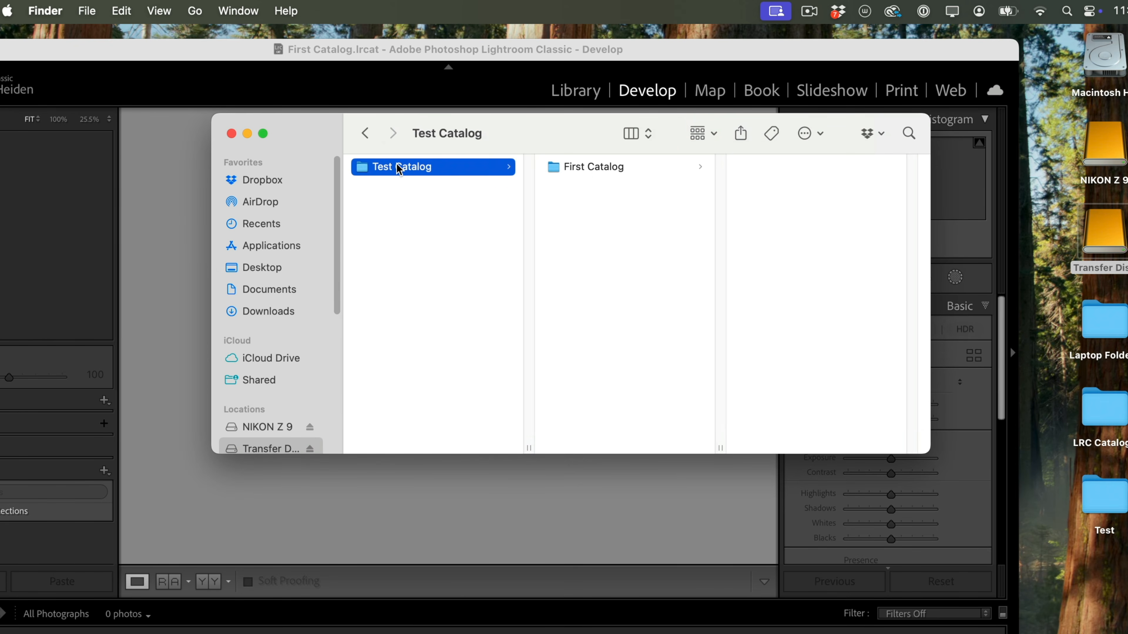
left_click(595, 175)
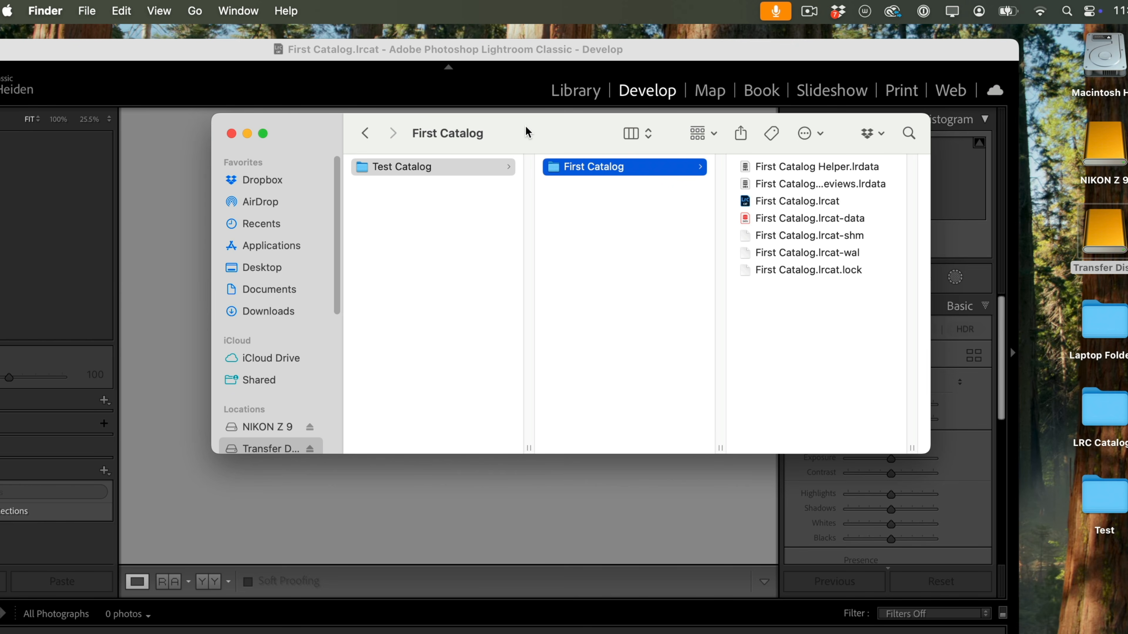
left_click_drag(234, 50, 336, 33)
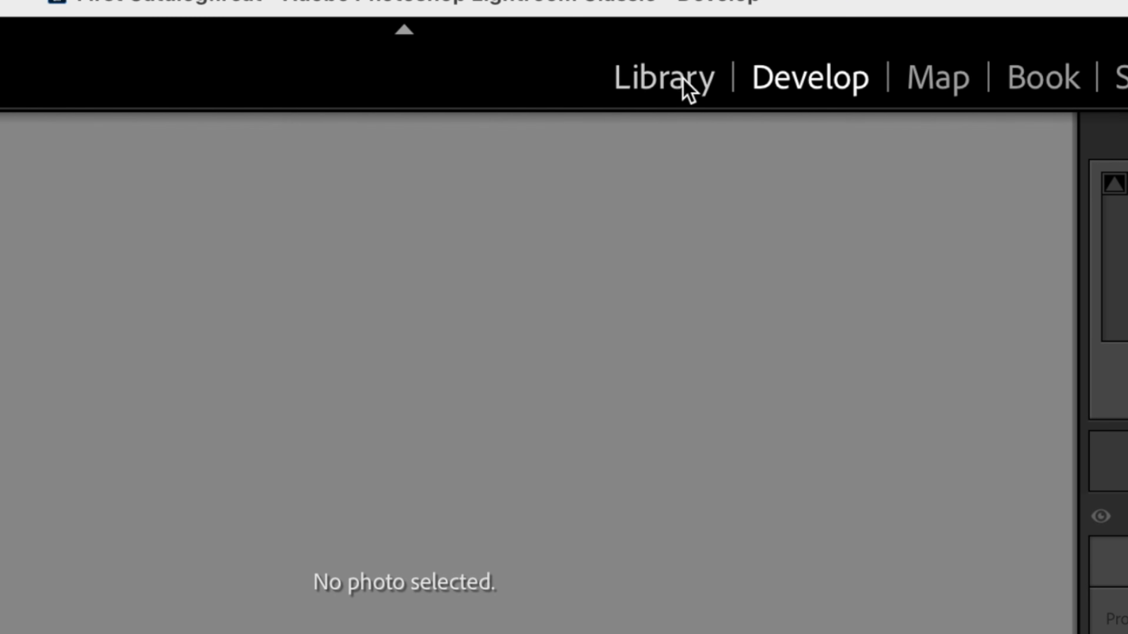
Go to the Library module's photo import and choose the LRC Beginners RAW folder on the NIKON Z 9 card as source
left_click(687, 86)
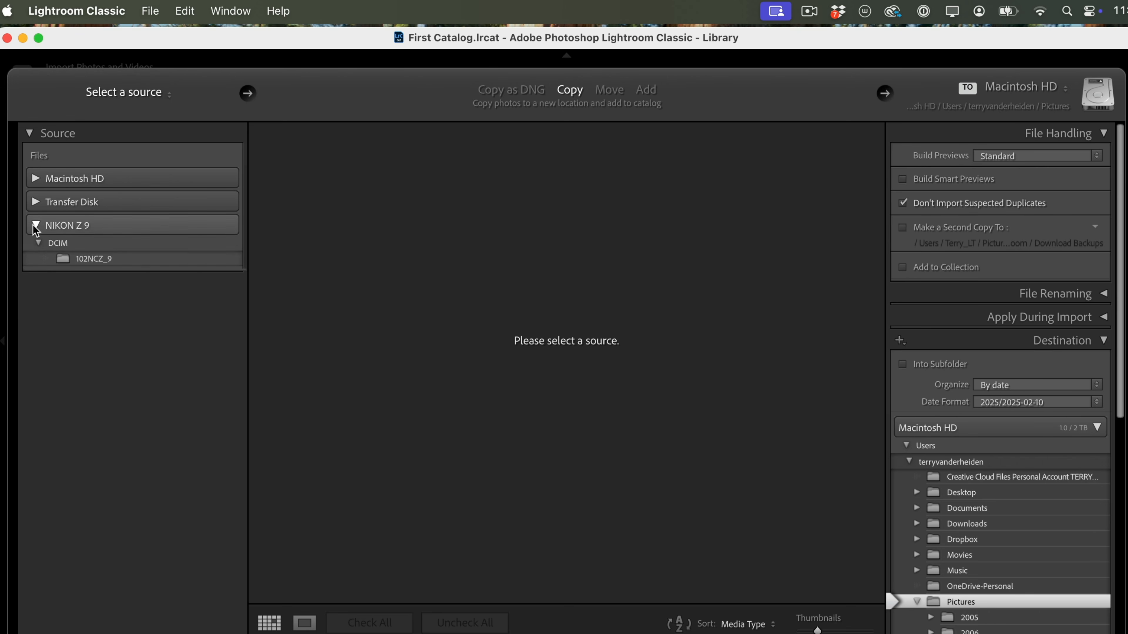
left_click(62, 258)
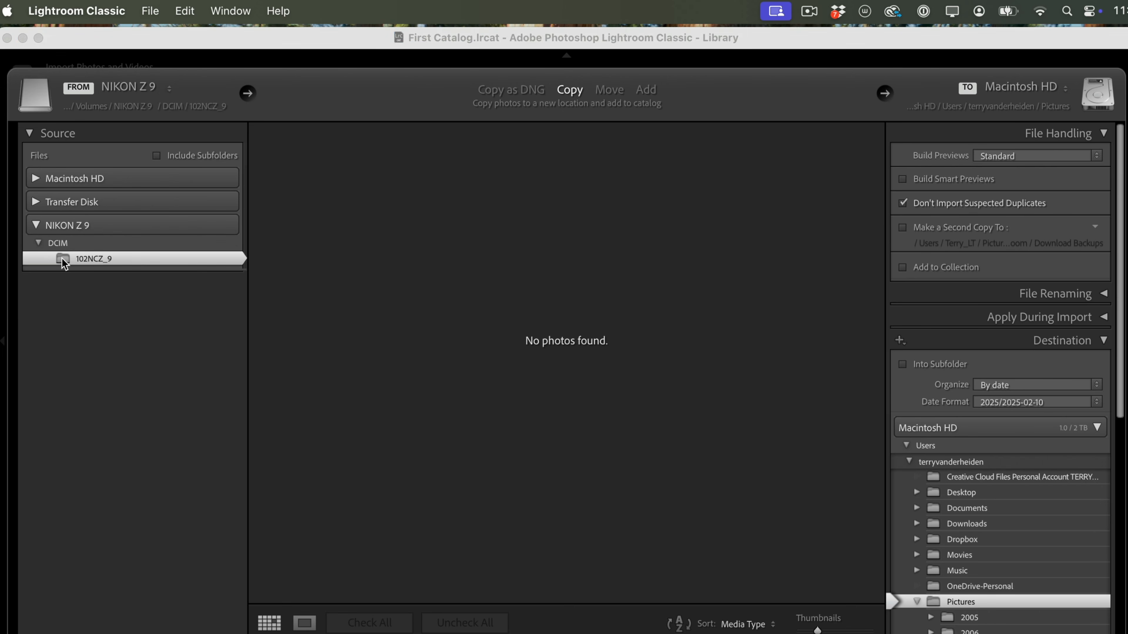
left_click(36, 243)
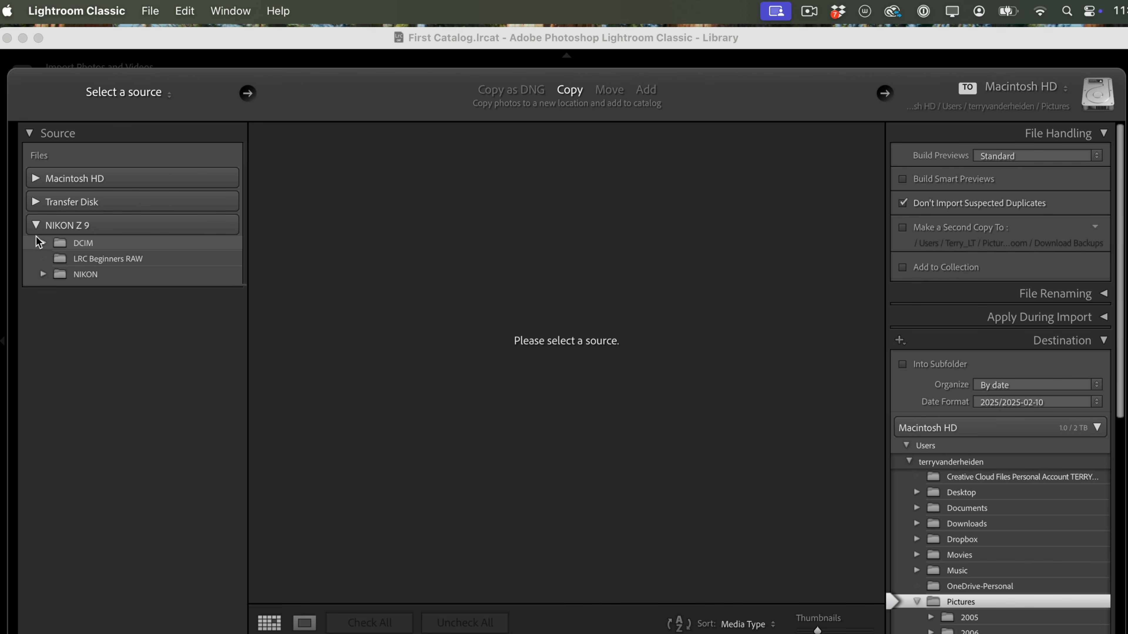
left_click(89, 259)
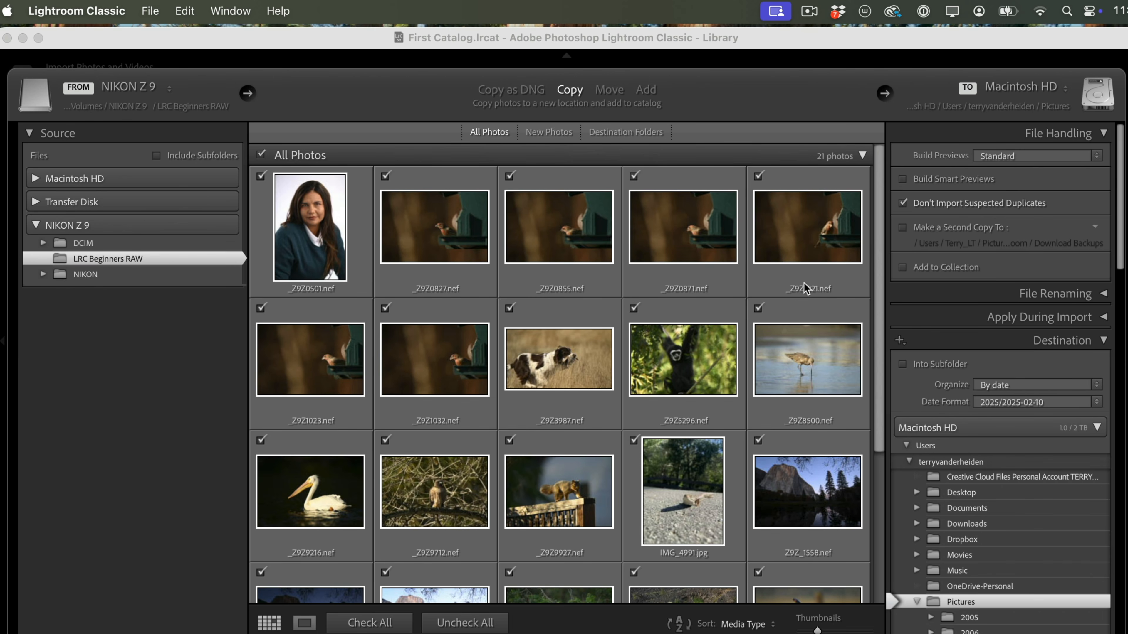
left_click_drag(876, 266, 909, 393)
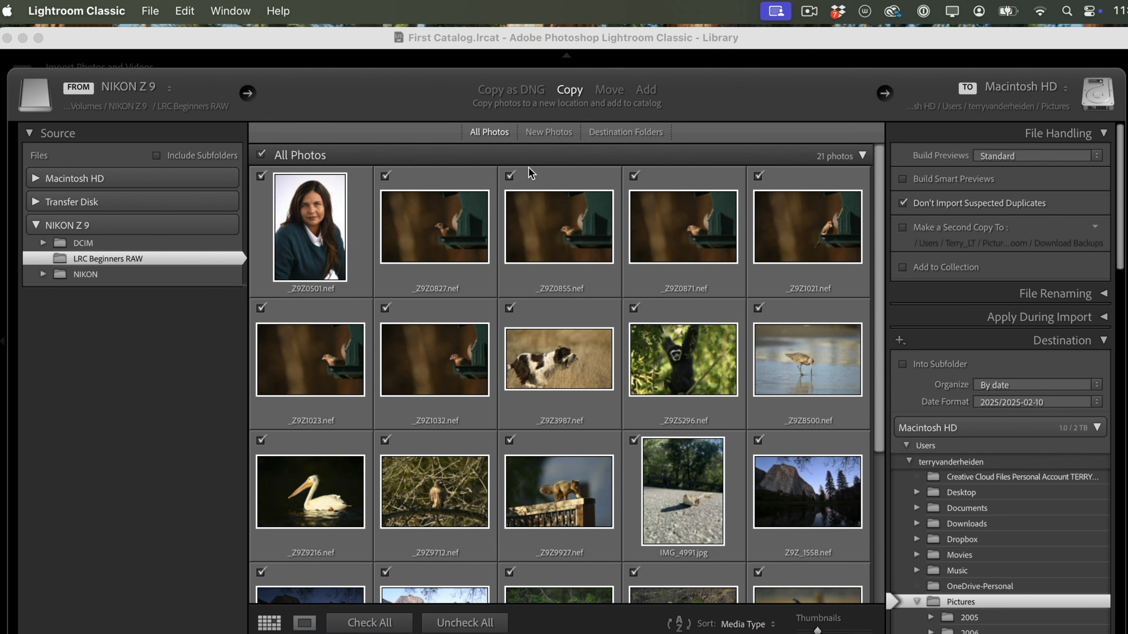
Try the Move and Add import methods and return to Copy
left_click(610, 90)
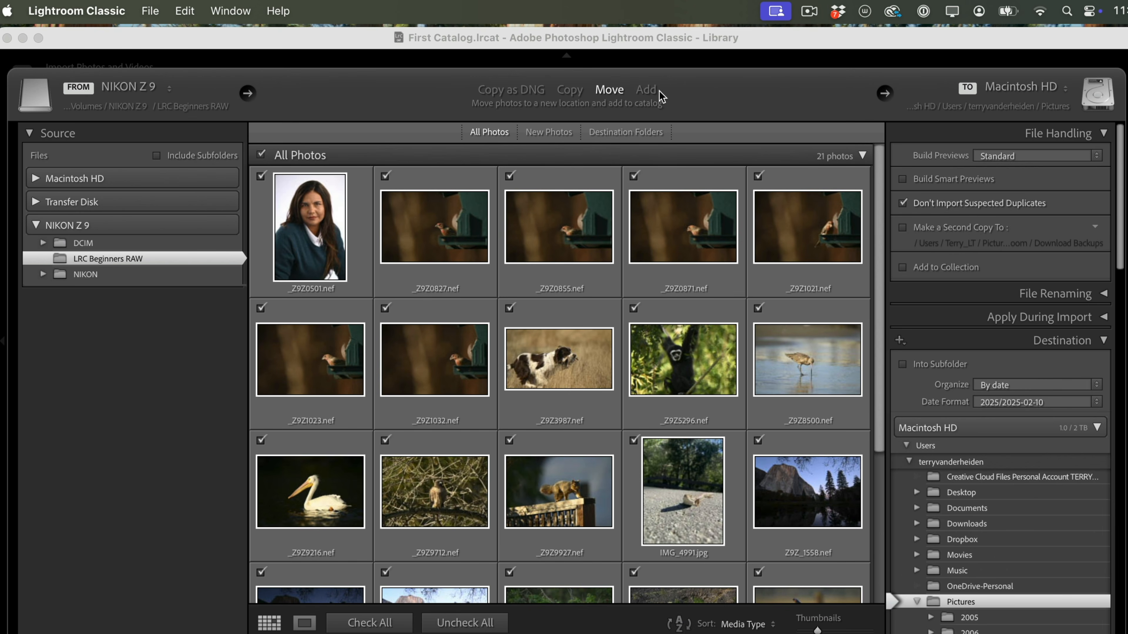
left_click(649, 91)
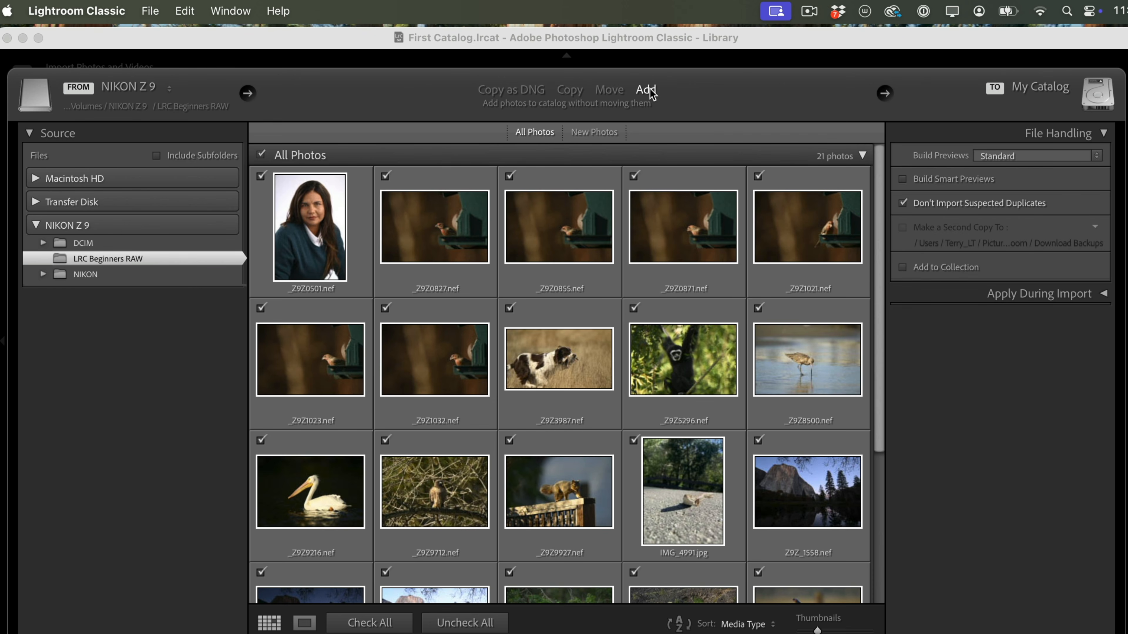
left_click(574, 89)
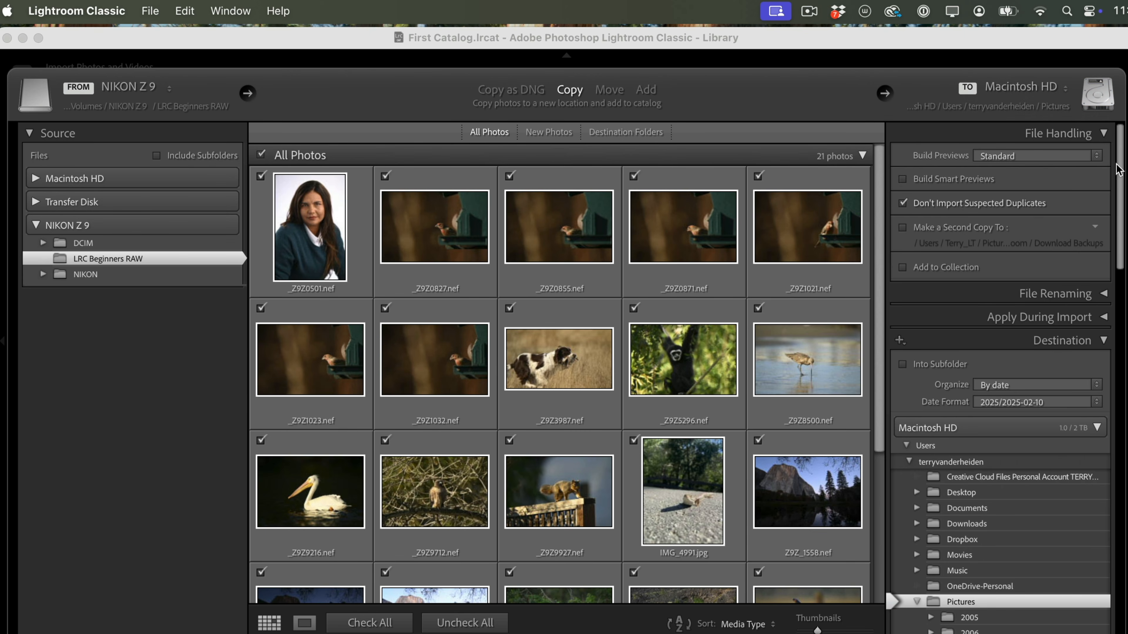
Set the import destination to the Test Catalog folder on Transfer Disk and review its dated subfolders
scroll(1117, 170, "down", 1)
scroll(1117, 173, "down", 1)
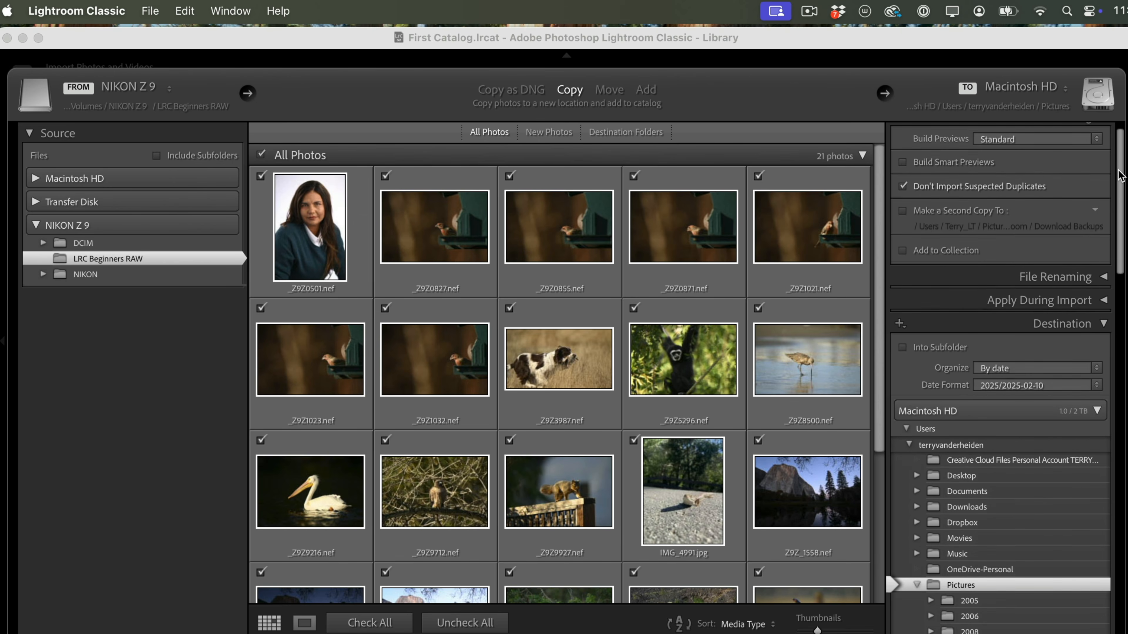
left_click(1096, 408)
left_click(1019, 458)
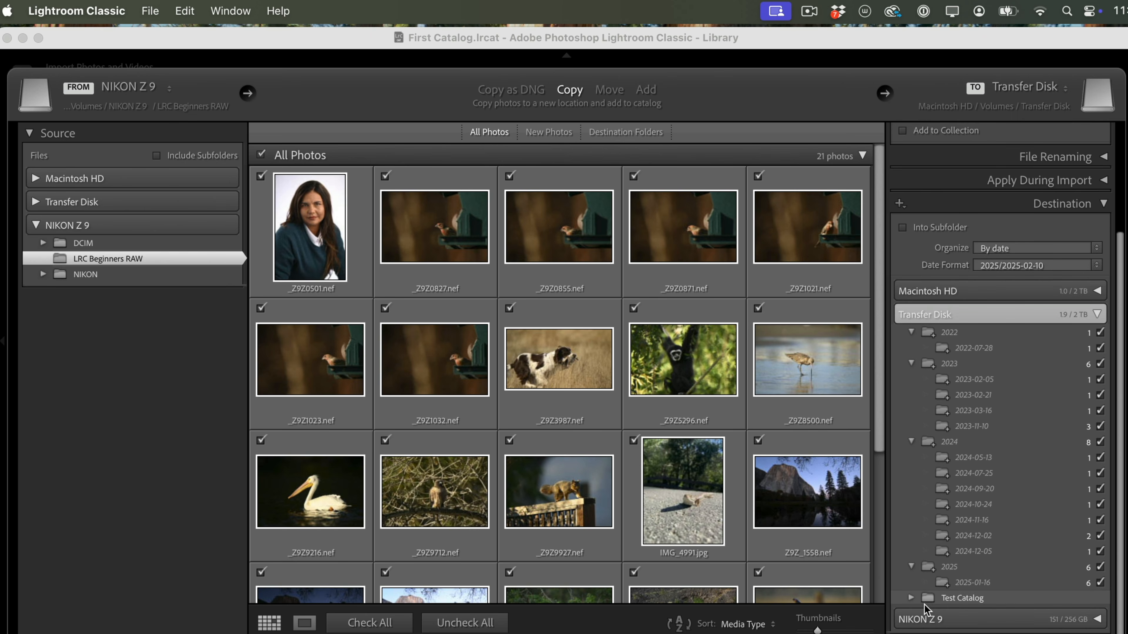
left_click(954, 597)
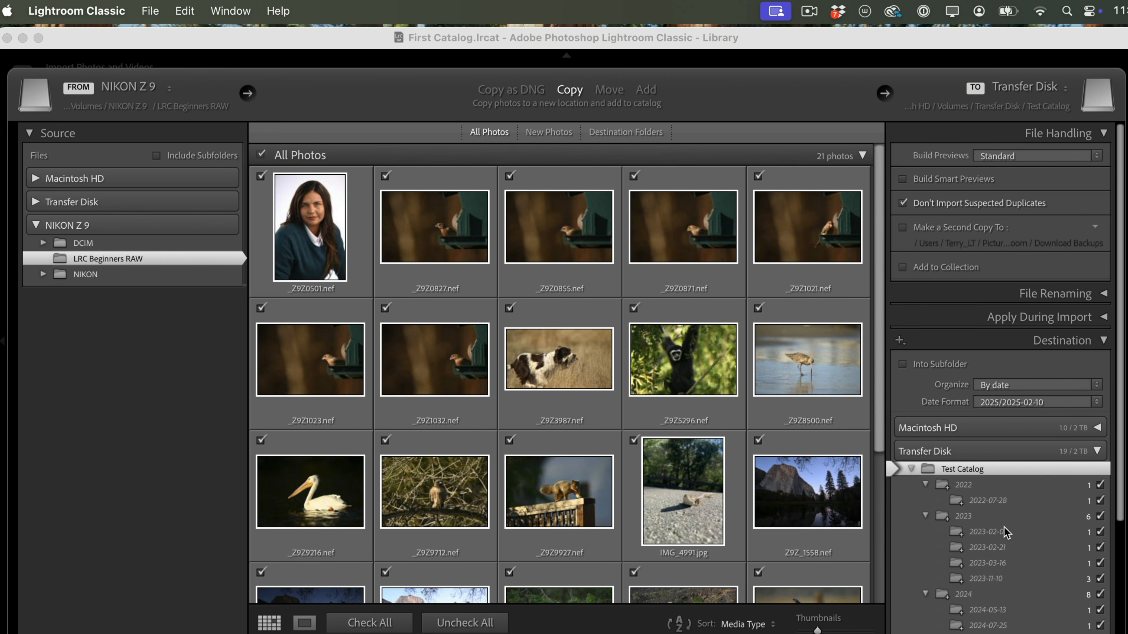
scroll(989, 494, "down", 5)
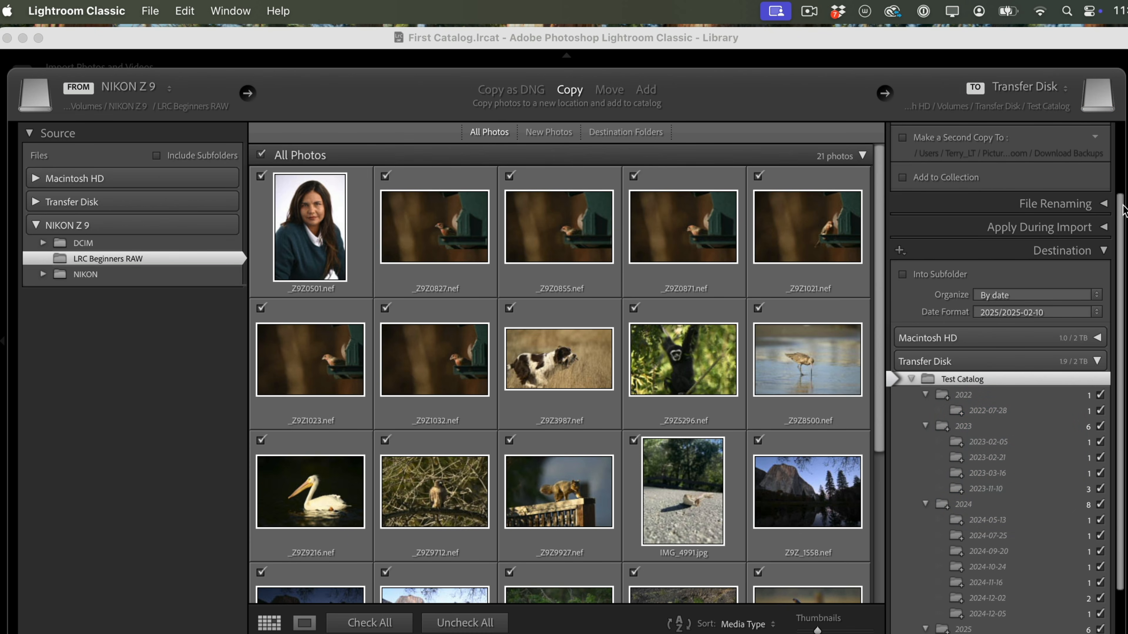
Choose Standard for the previews built on import and collapse the Apply During Import settings
scroll(1121, 212, "up", 3)
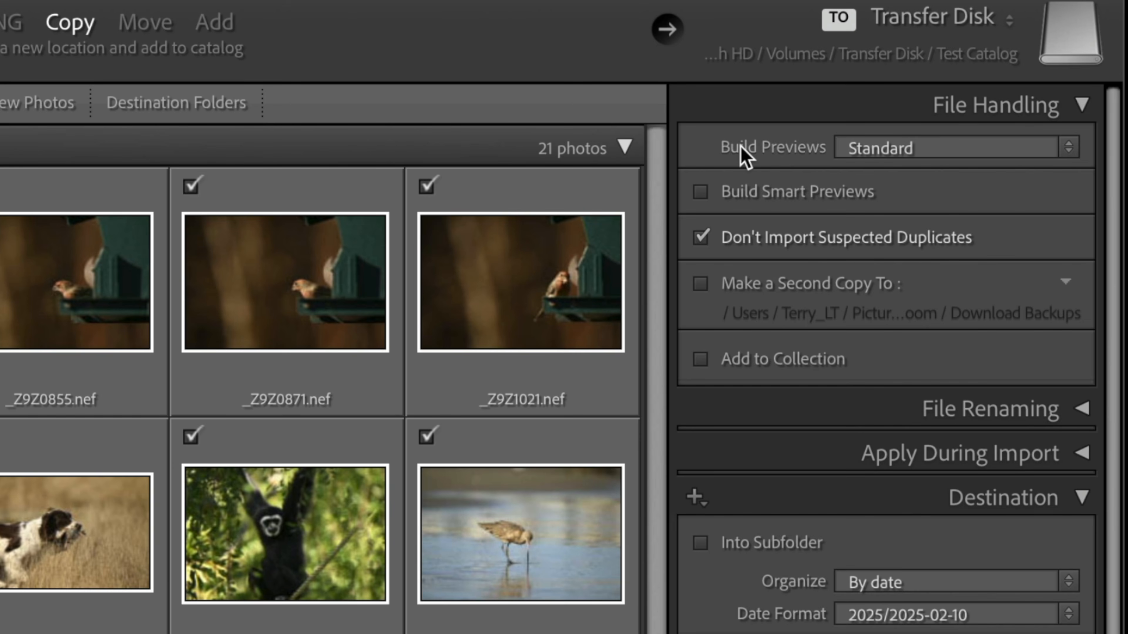
left_click(1065, 151)
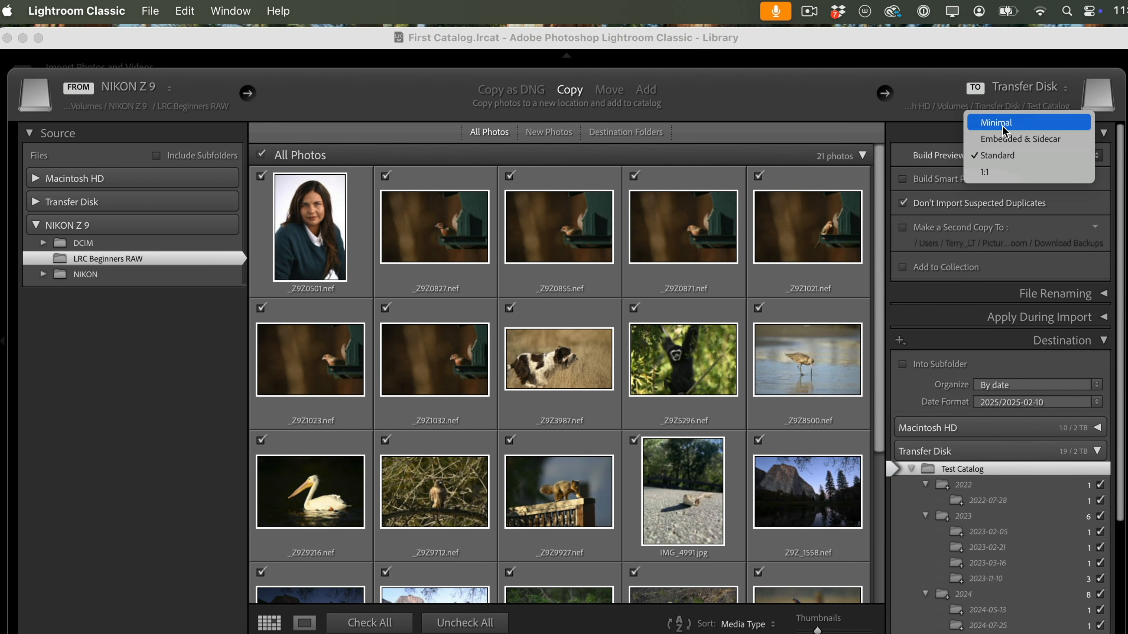
left_click(1001, 154)
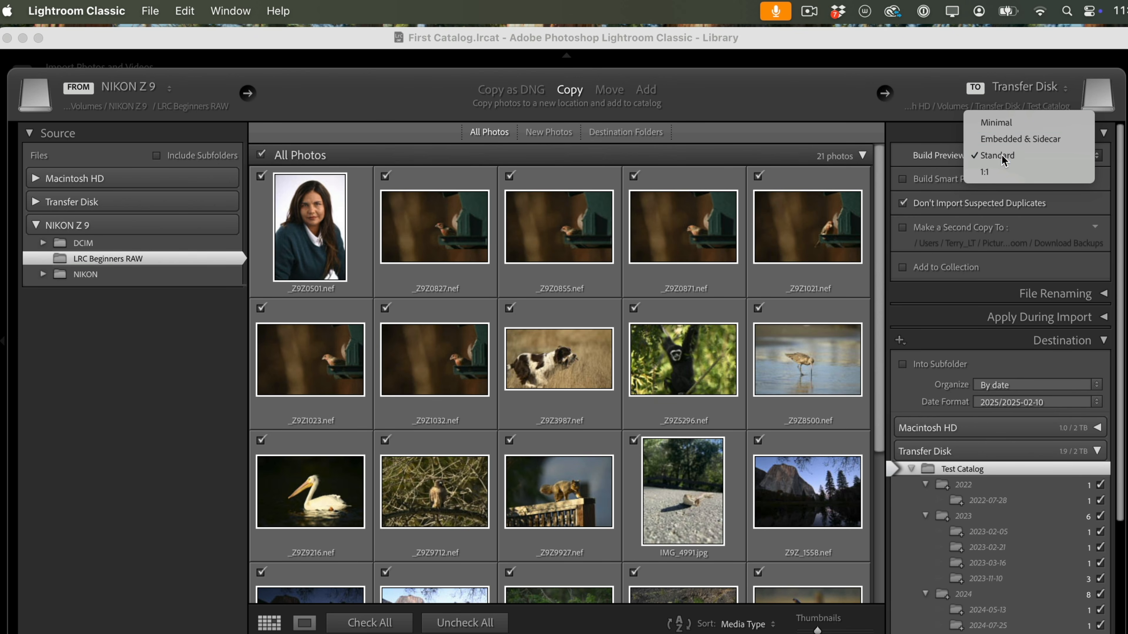
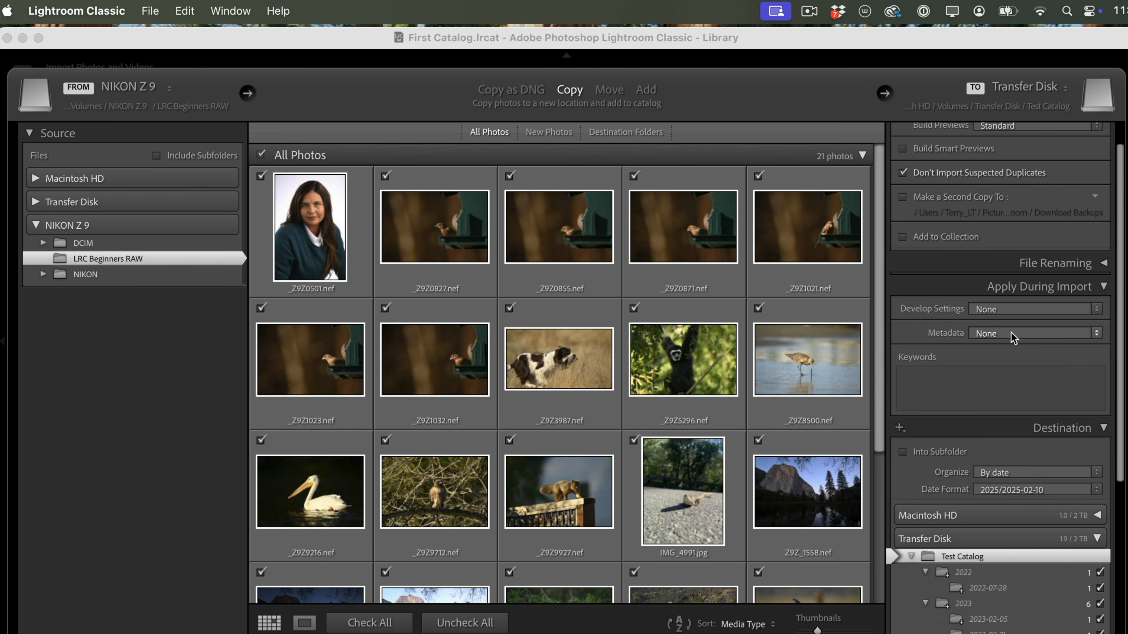
left_click(1103, 288)
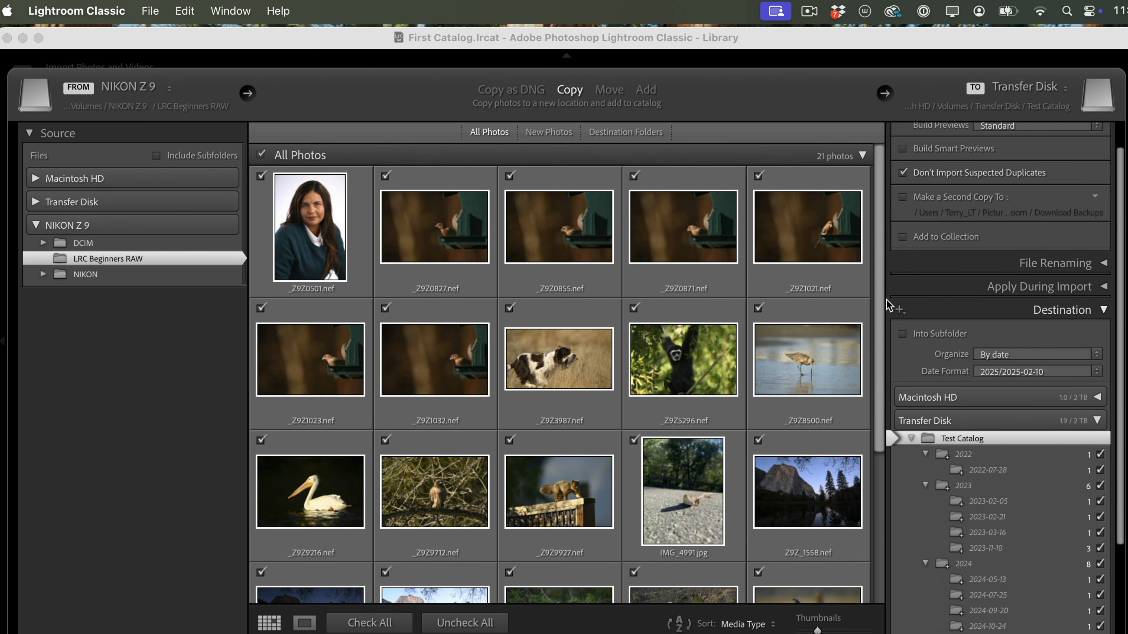
Enlarge the import thumbnails to three per row and exclude photo _Z9Z0827.nef from the import
scroll(873, 257, "down", 10)
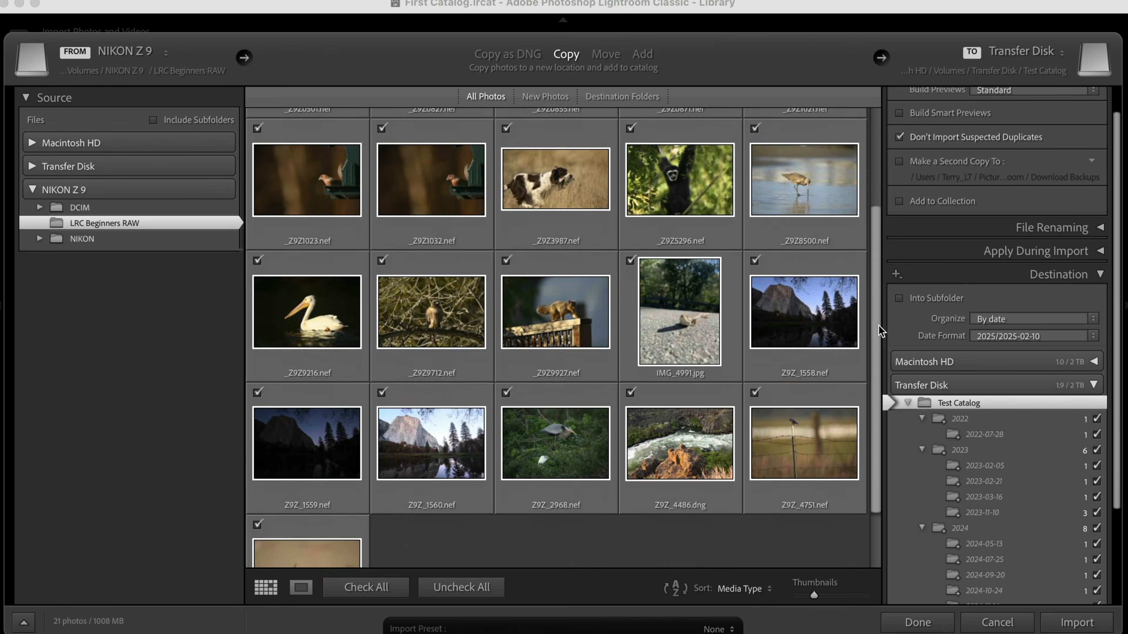
scroll(871, 311, "up", 10)
left_click_drag(813, 594, 931, 591)
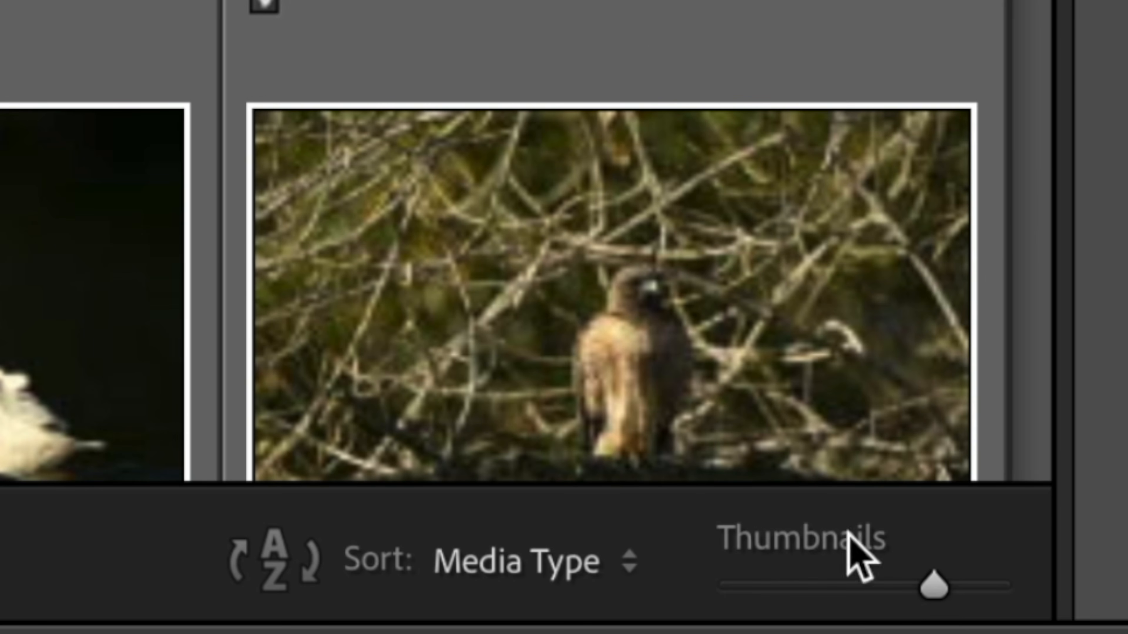
scroll(567, 224, "down", 3)
scroll(569, 240, "up", 3)
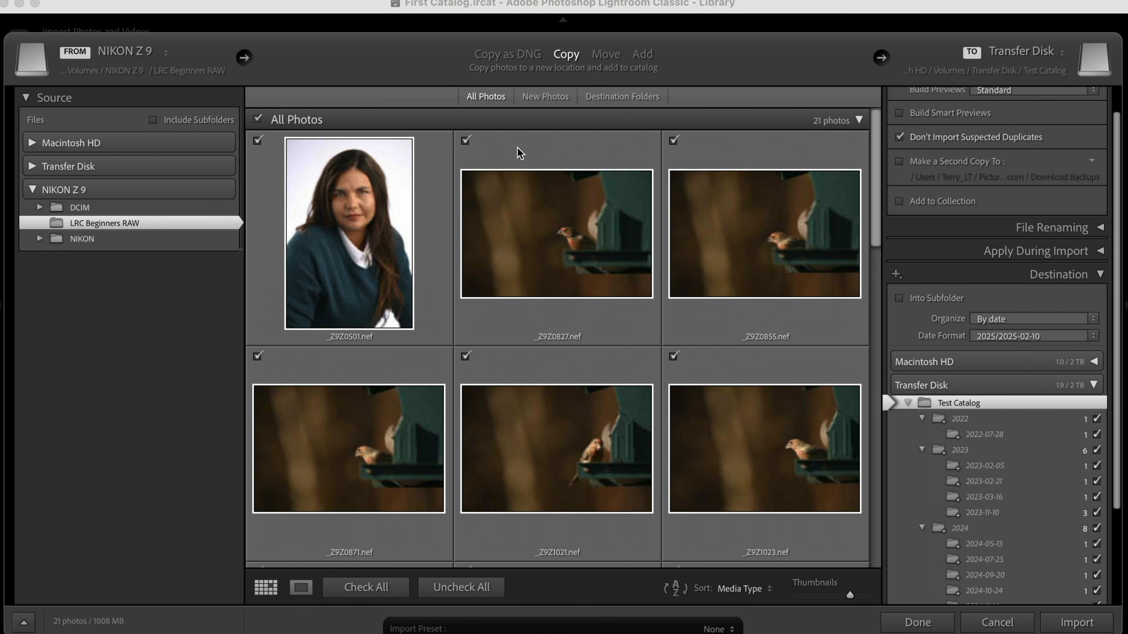
left_click(466, 141)
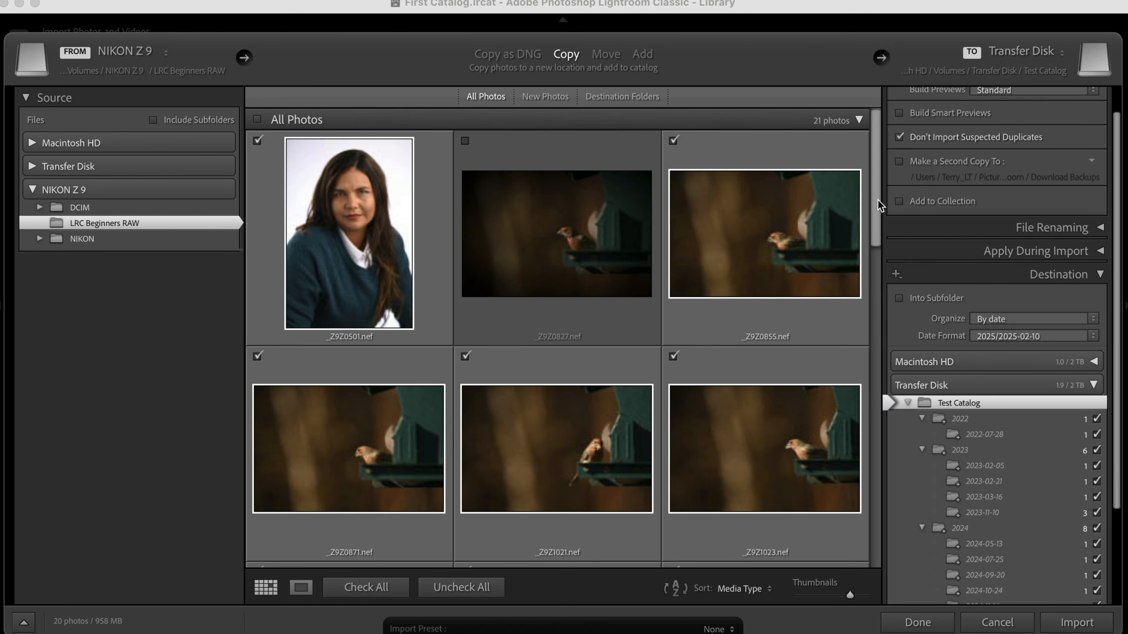
left_click_drag(878, 204, 873, 412)
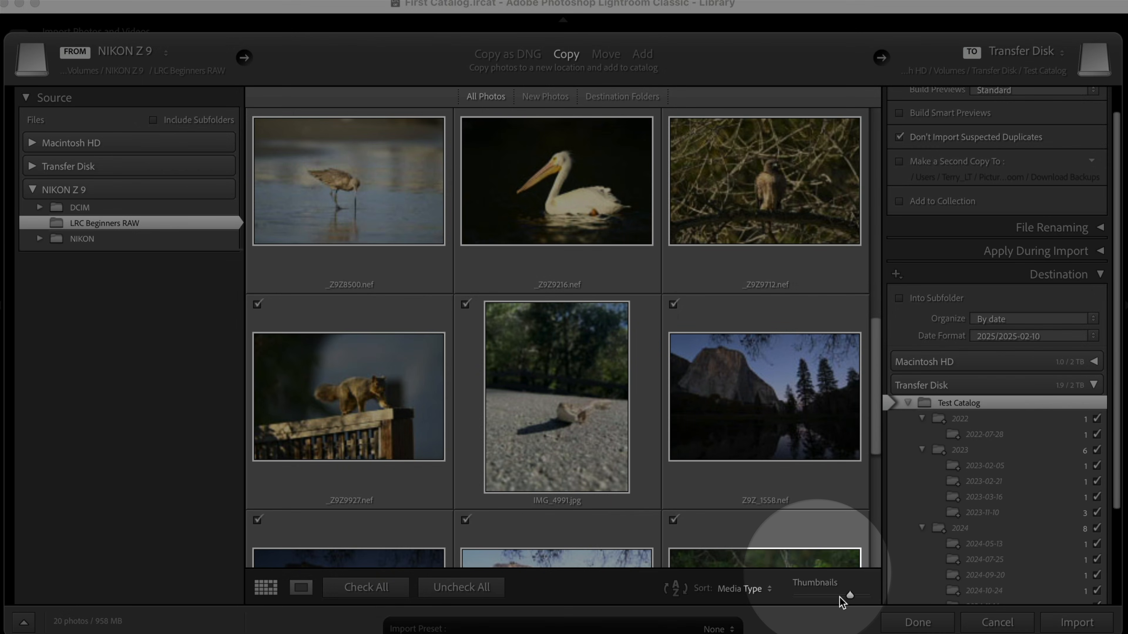
Shrink the import thumbnails to four per row and exclude finch photo _Z9Z1023.nef from the import while viewing it enlarged
left_click_drag(850, 599, 825, 594)
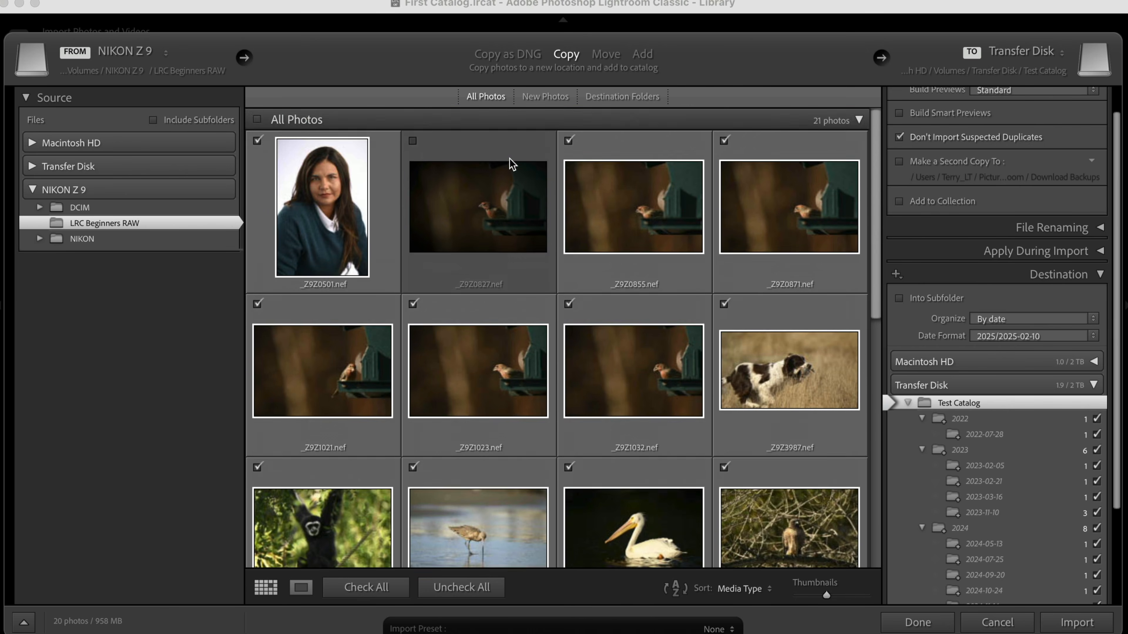
double_click(486, 179)
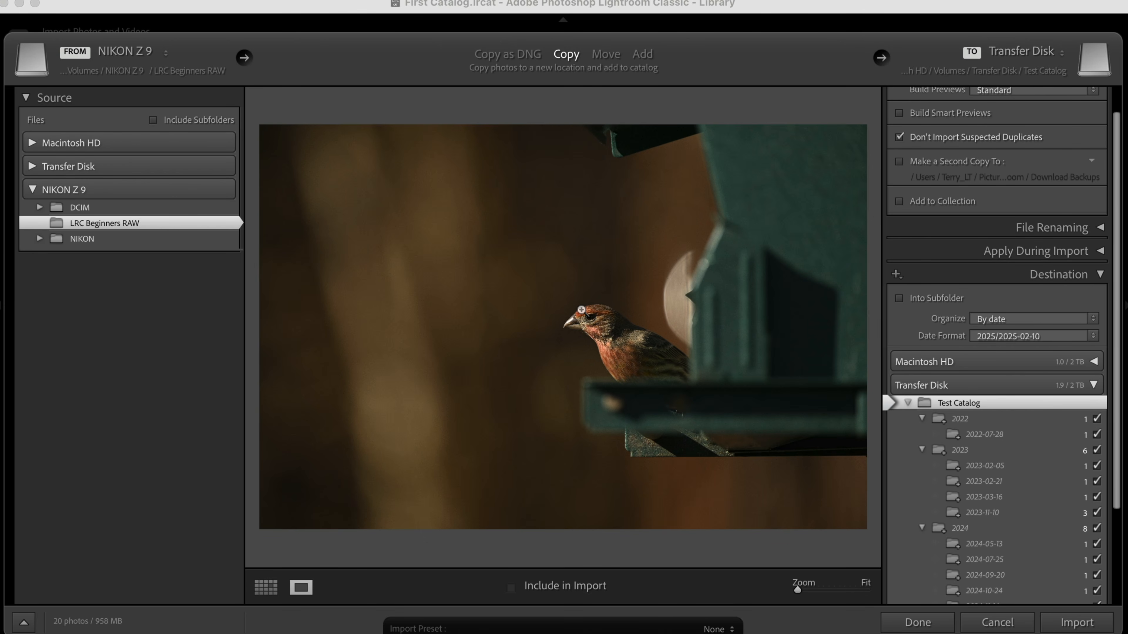
key("Right")
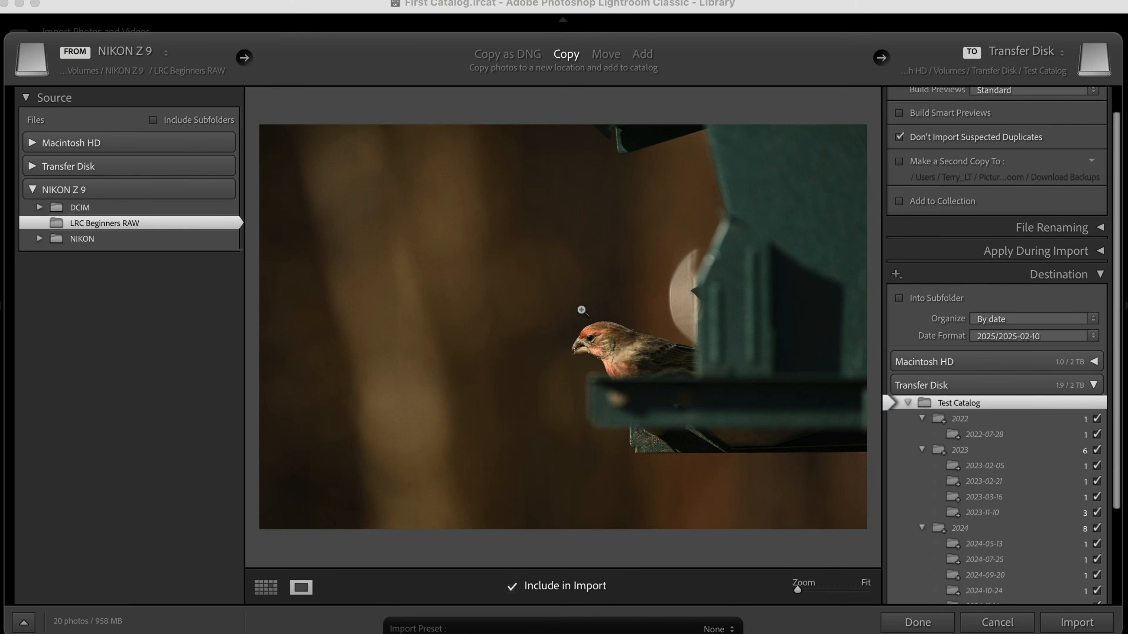
key("Right")
key("Right")
key("Right")
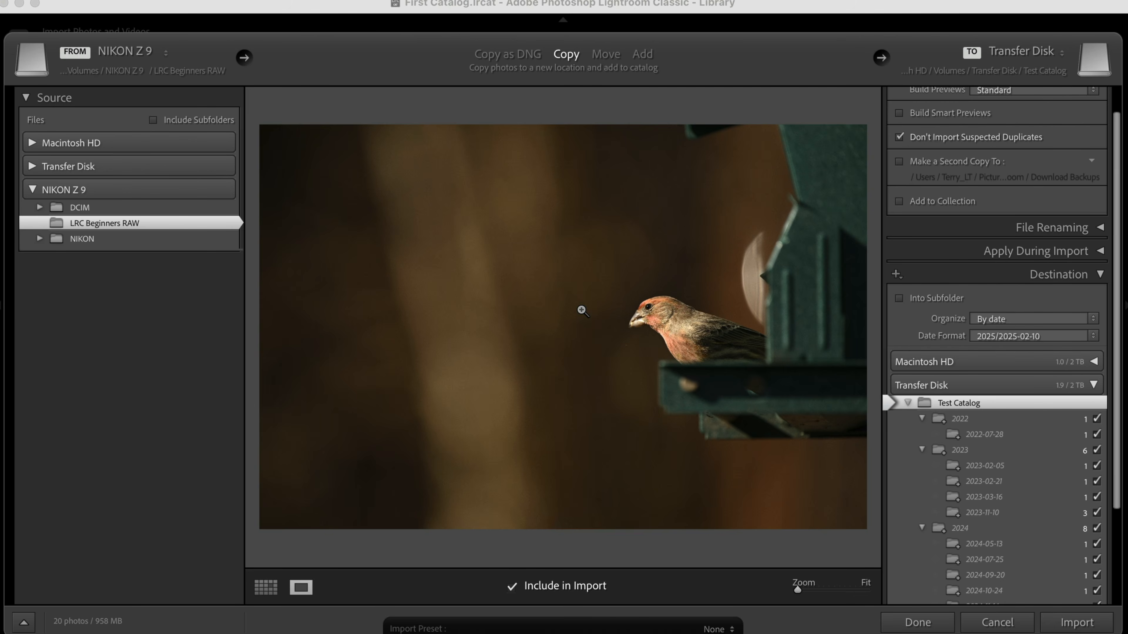
left_click(539, 587)
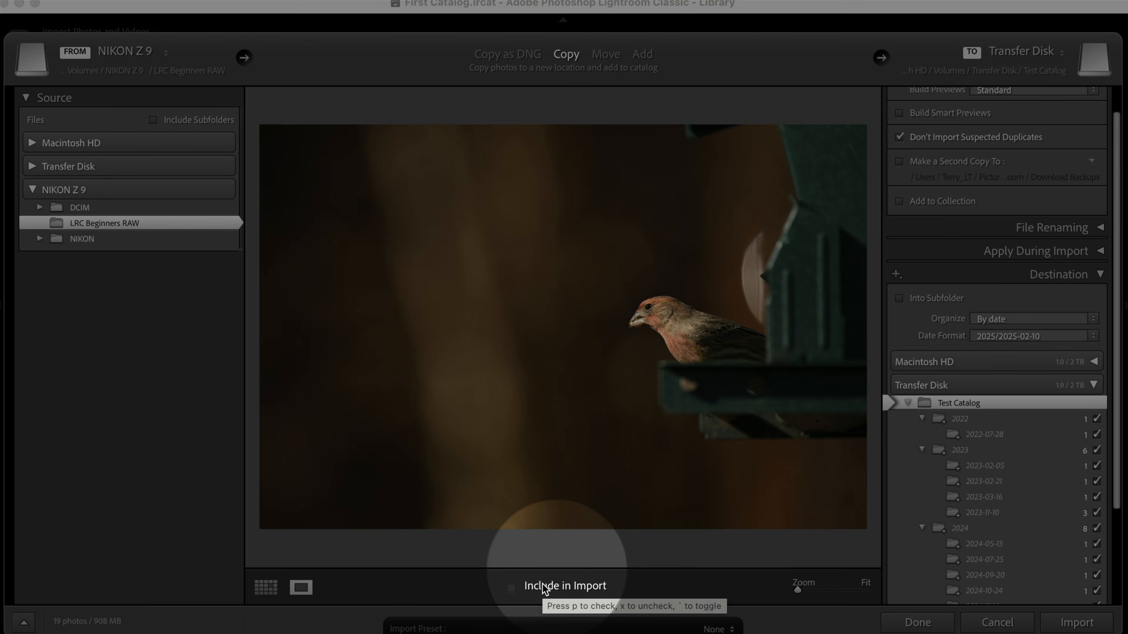
Advance to the enlarged gibbon photo _Z9Z5296.nef, exclude it from the import and return to the thumbnail grid
key("Right")
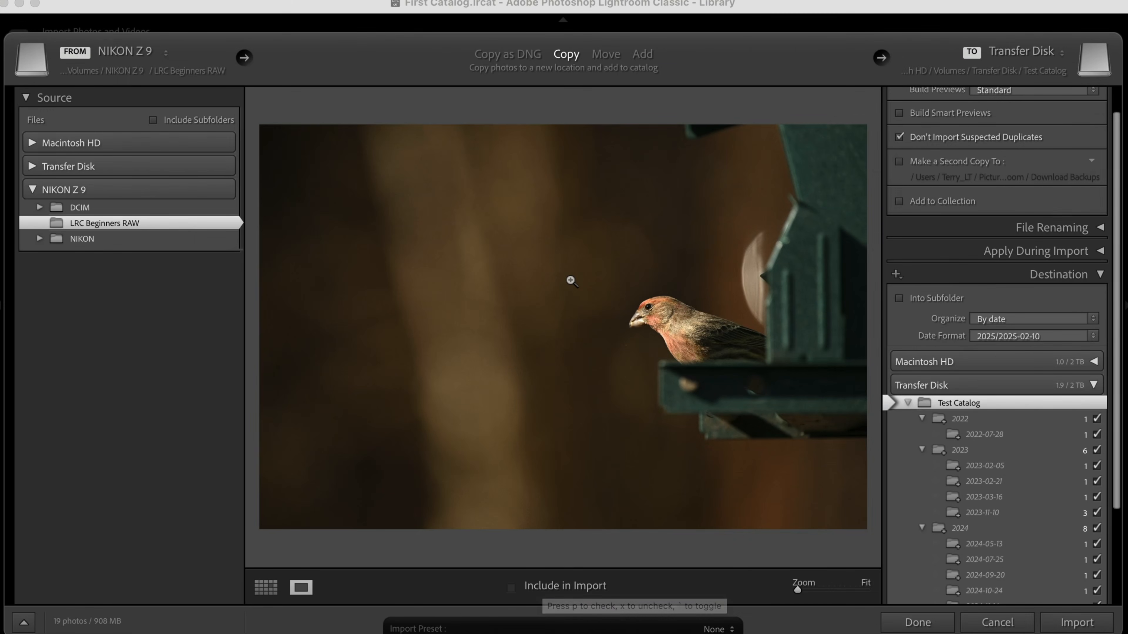
key("Right")
key("Right")
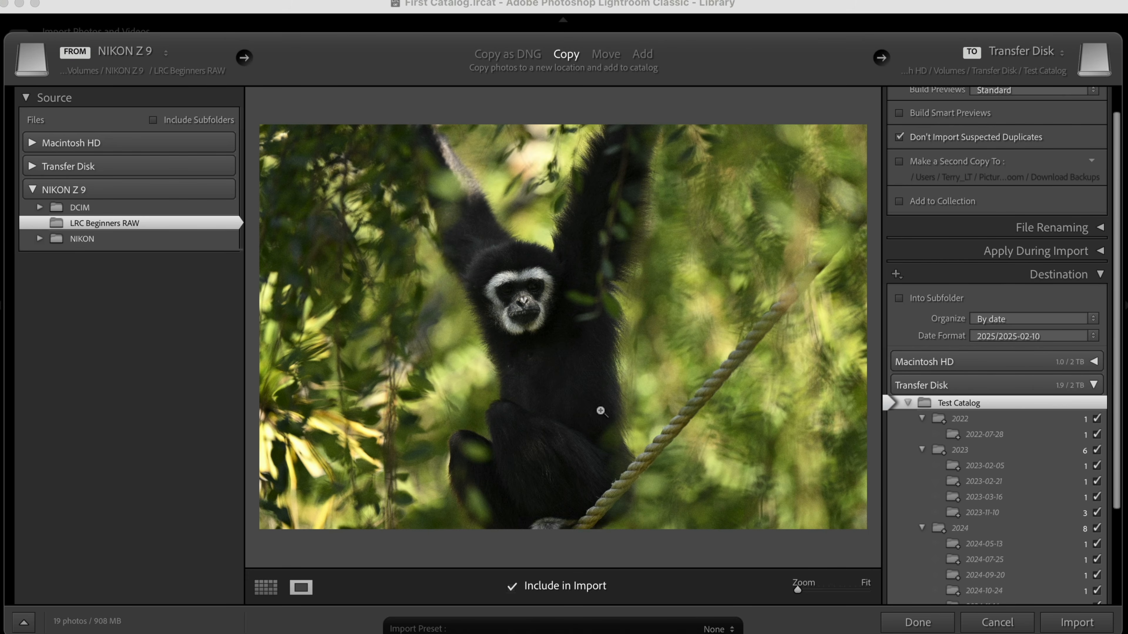
left_click(557, 588)
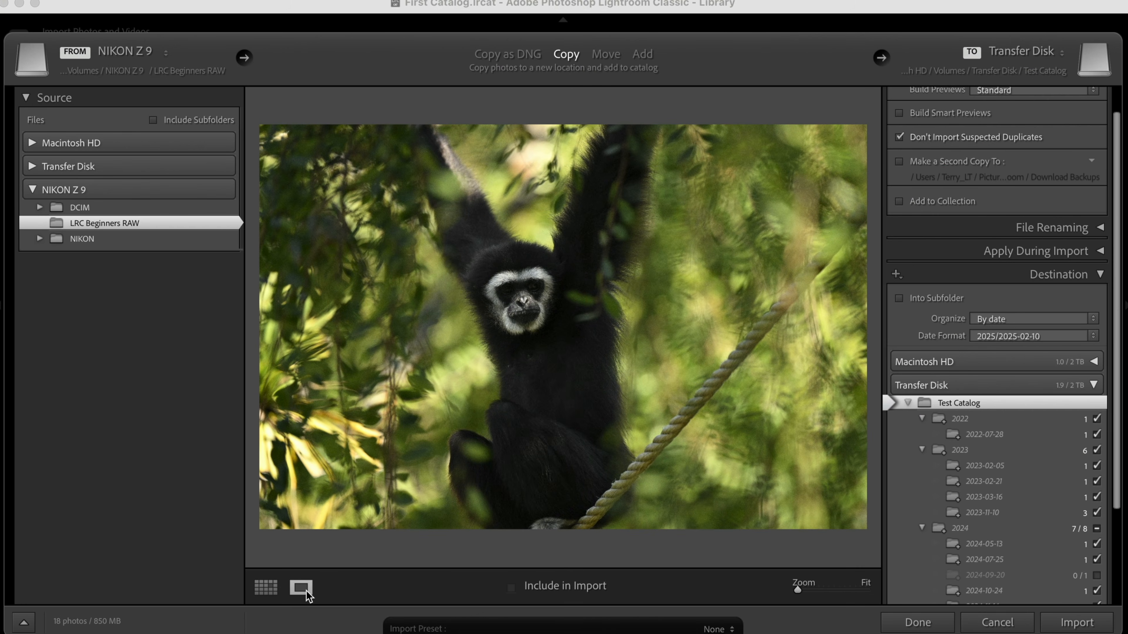
left_click(267, 587)
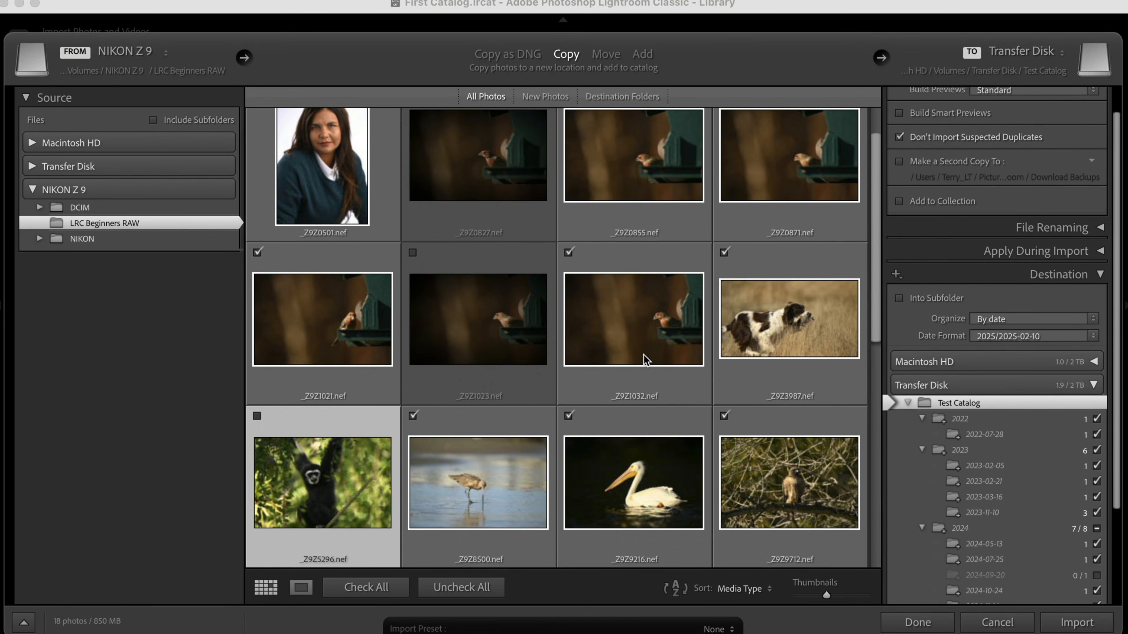
Clear the import marks from all photos and mark them all for import again
scroll(639, 354, "up", 2)
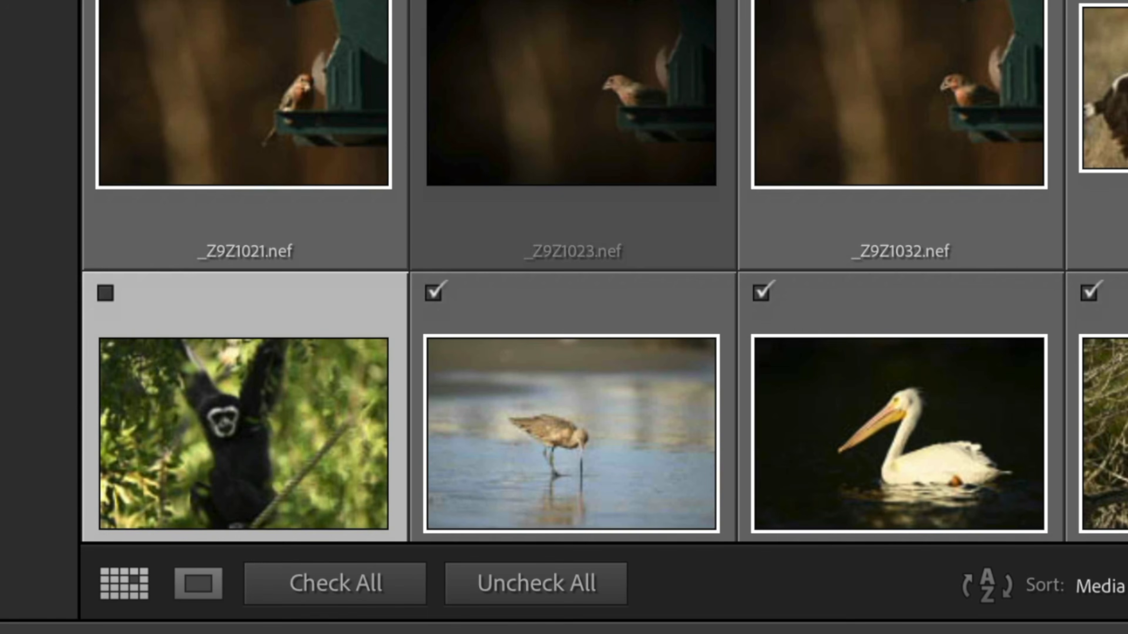
scroll(466, 433, "down", 2)
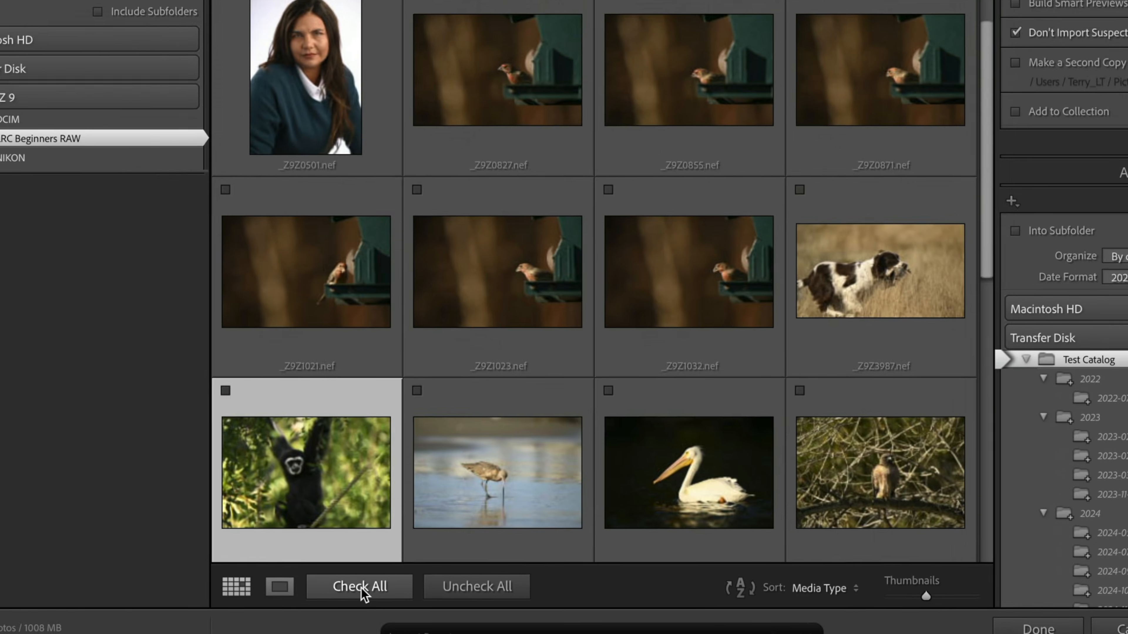
left_click(342, 591)
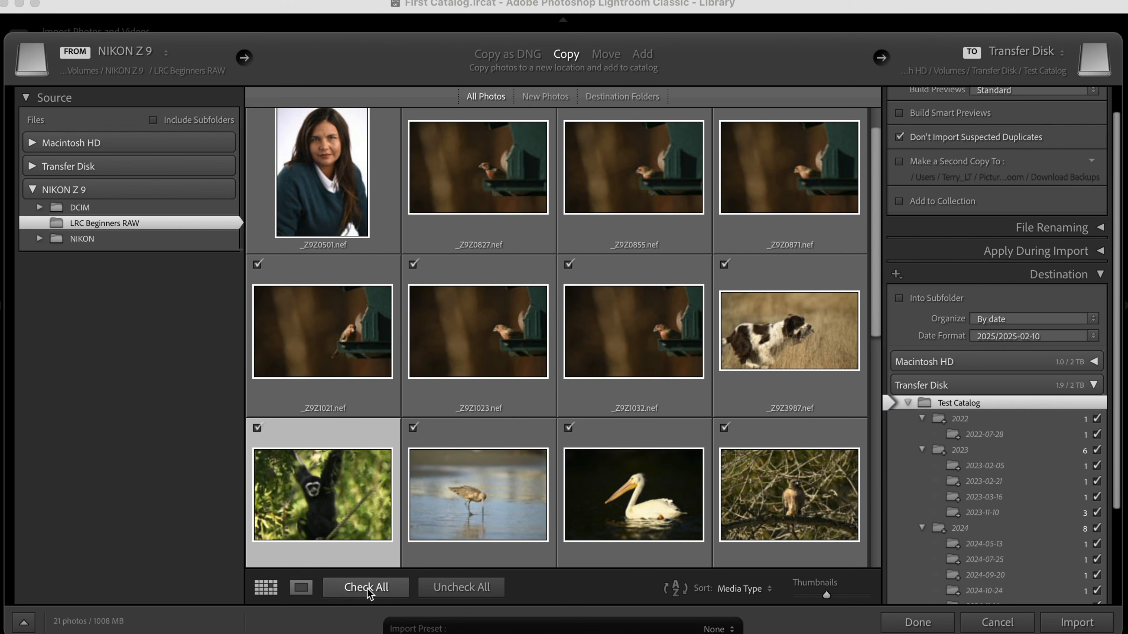
scroll(503, 352, "up", 2)
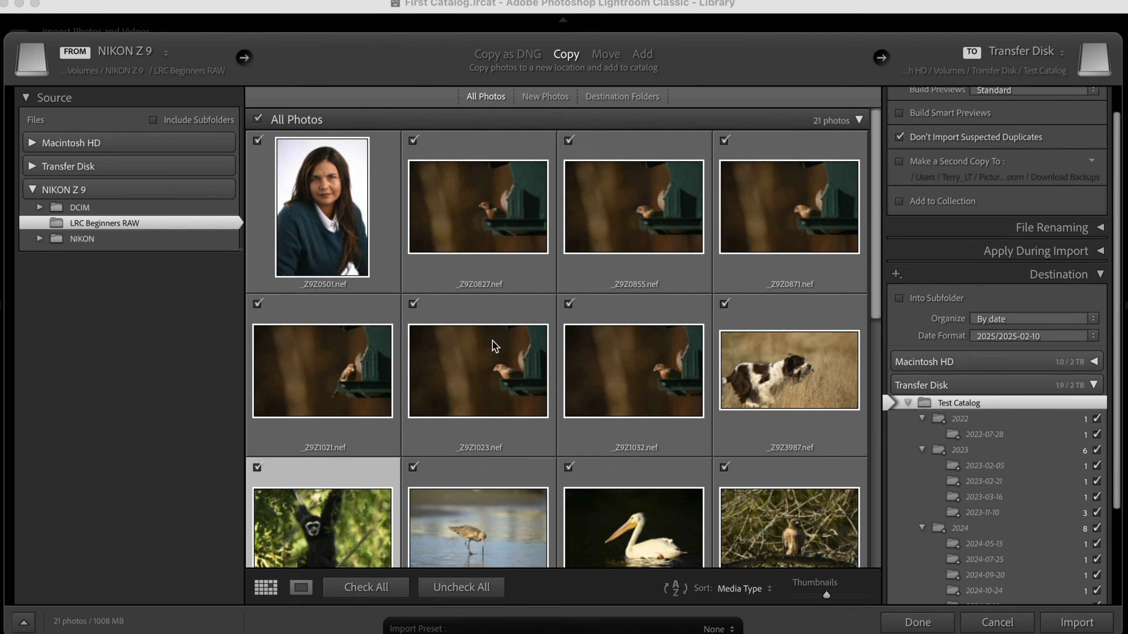
Exclude all photos, and mark only the range from _Z9Z0827.nef through _Z9Z1032.nef for import
left_click(459, 596)
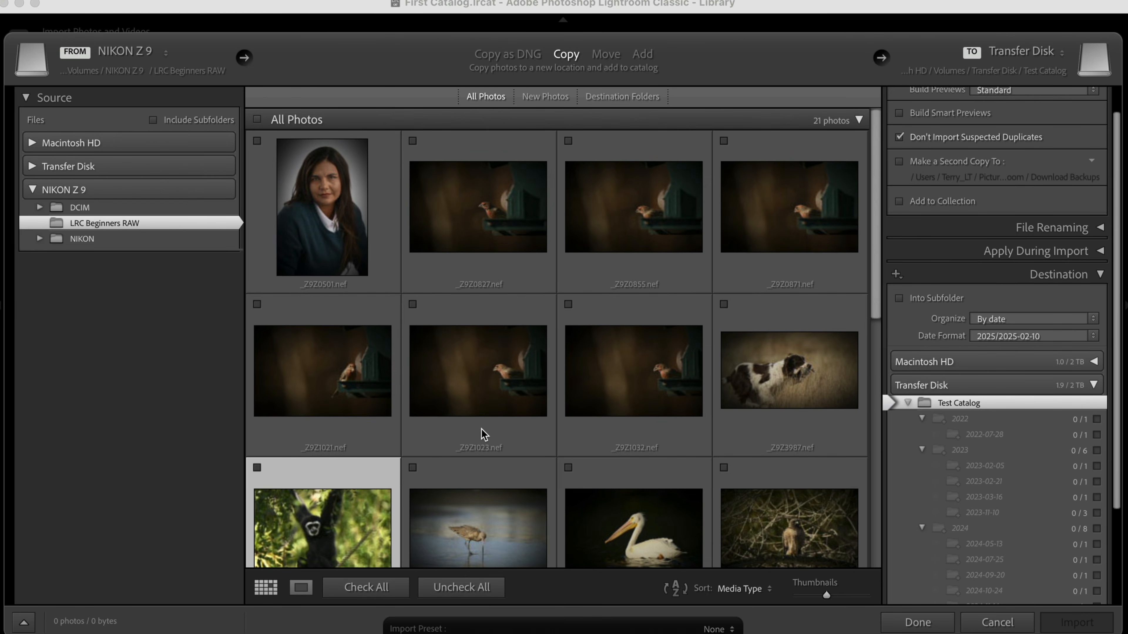
mouse_move(484, 434)
left_click(478, 219)
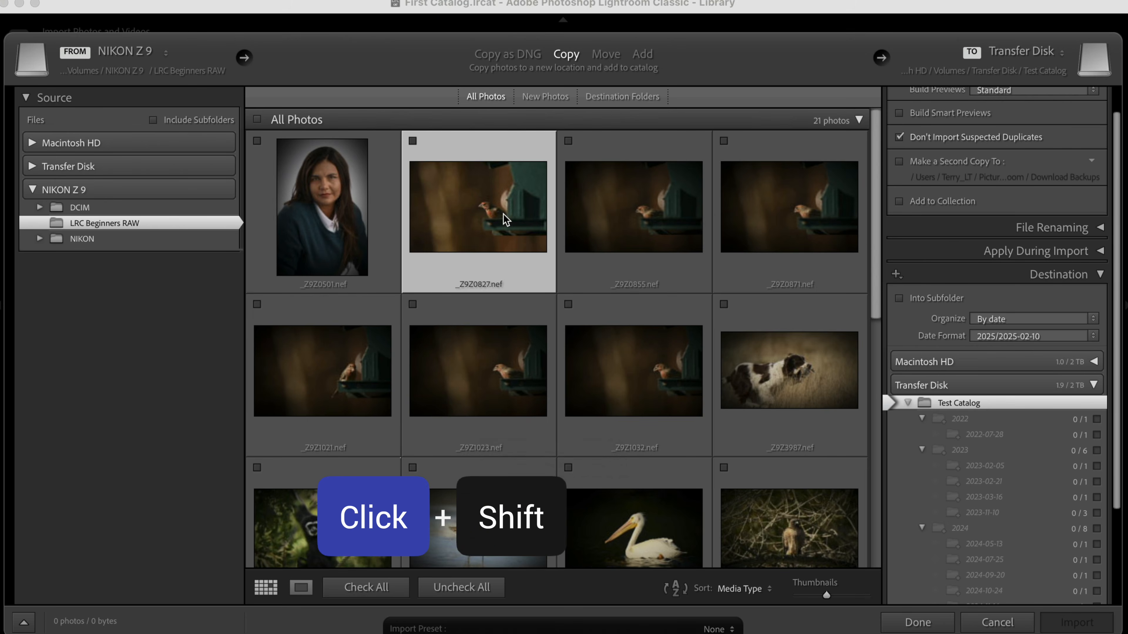
left_click(652, 368, "shift")
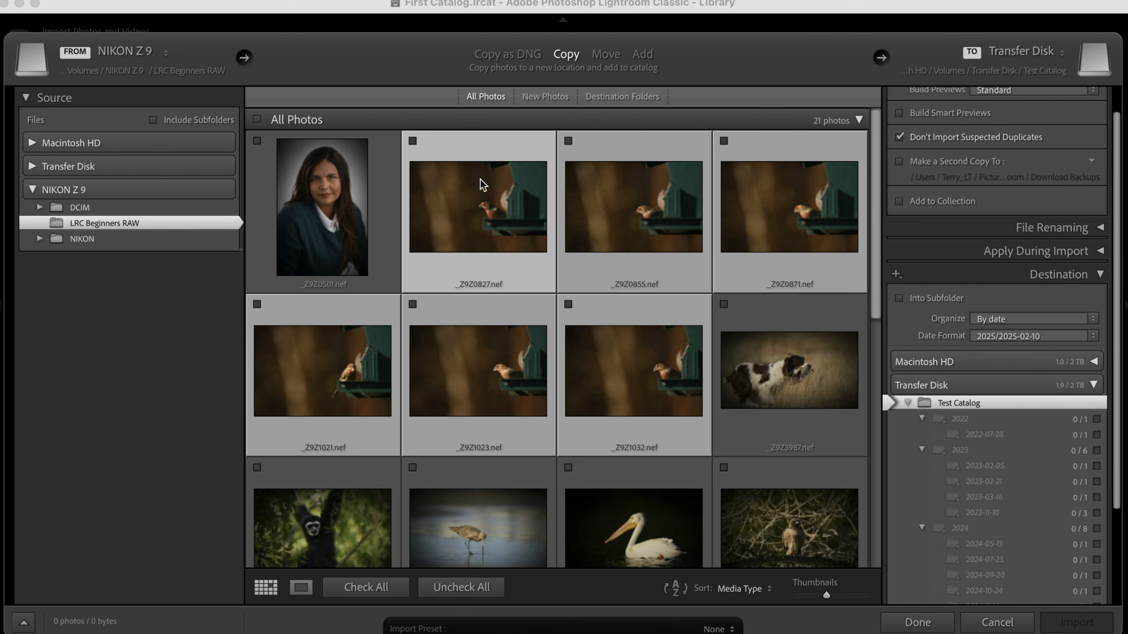
left_click(411, 141)
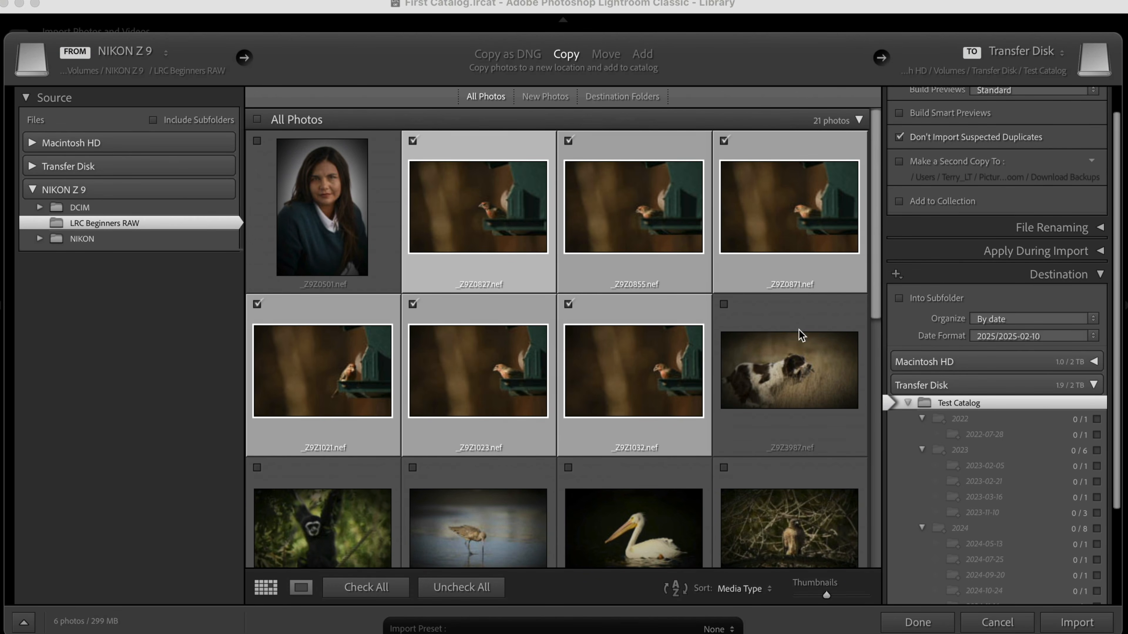
Mark every photo for import, trying the option to exclude them all once before including them all again
mouse_move(875, 273)
left_mouse_down()
mouse_move(911, 524)
mouse_move(867, 271)
left_mouse_up()
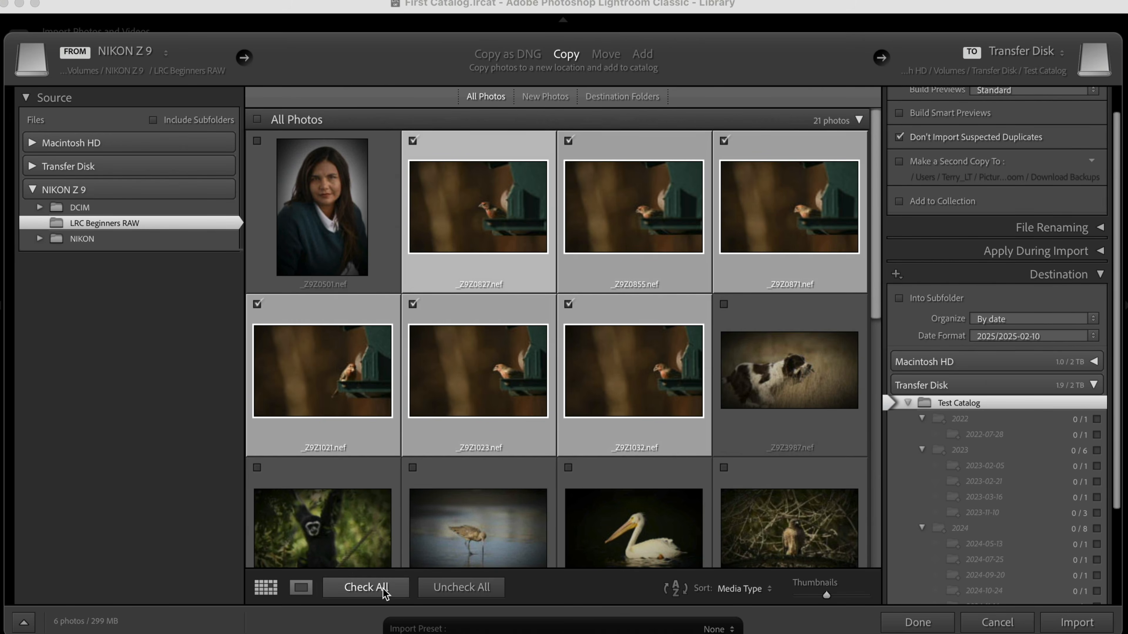
left_click(367, 588)
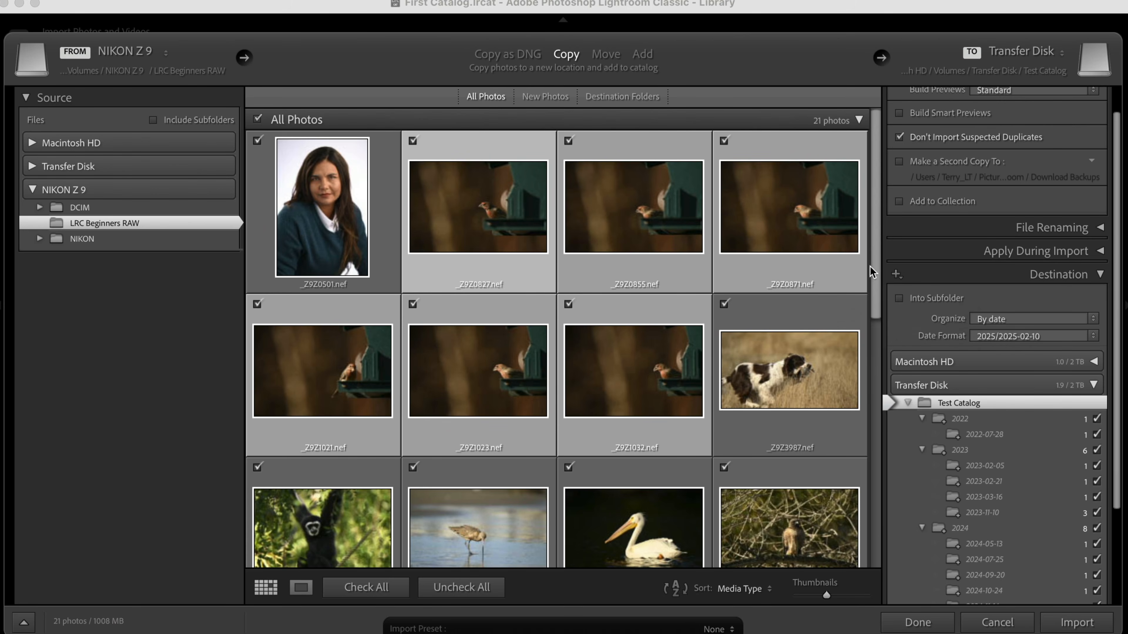
left_click_drag(875, 266, 796, 534)
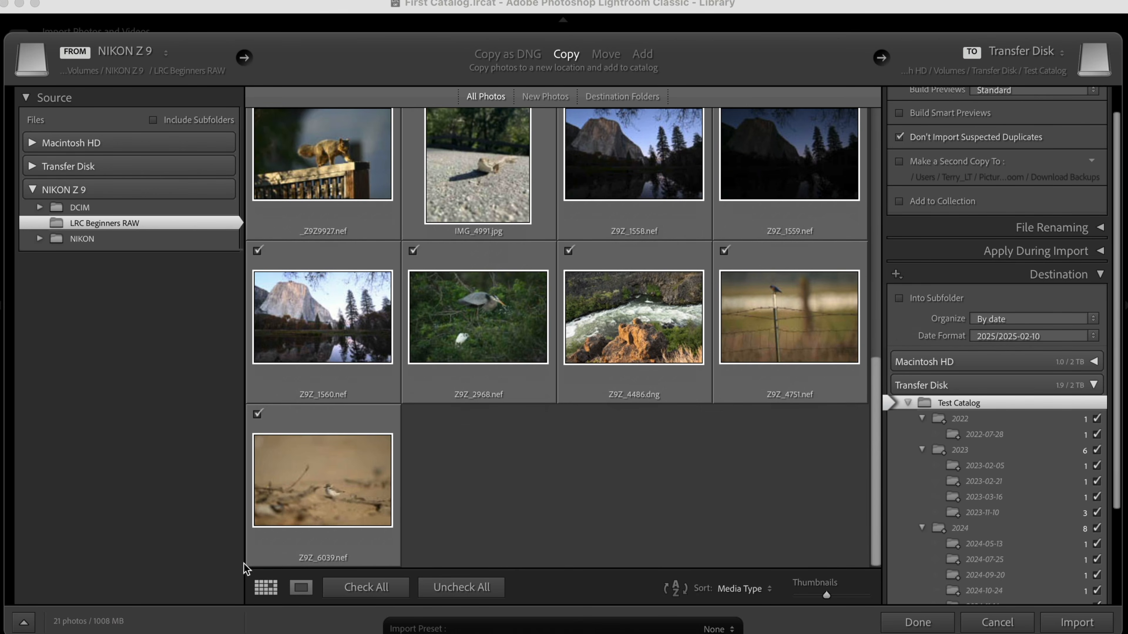
left_click(457, 590)
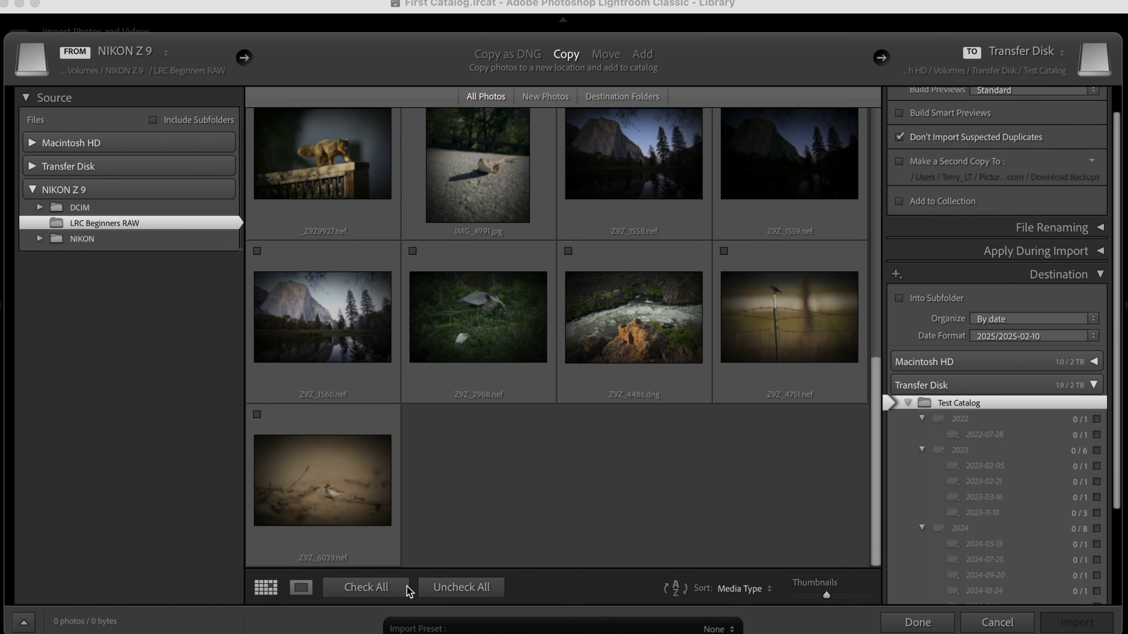
left_click(377, 590)
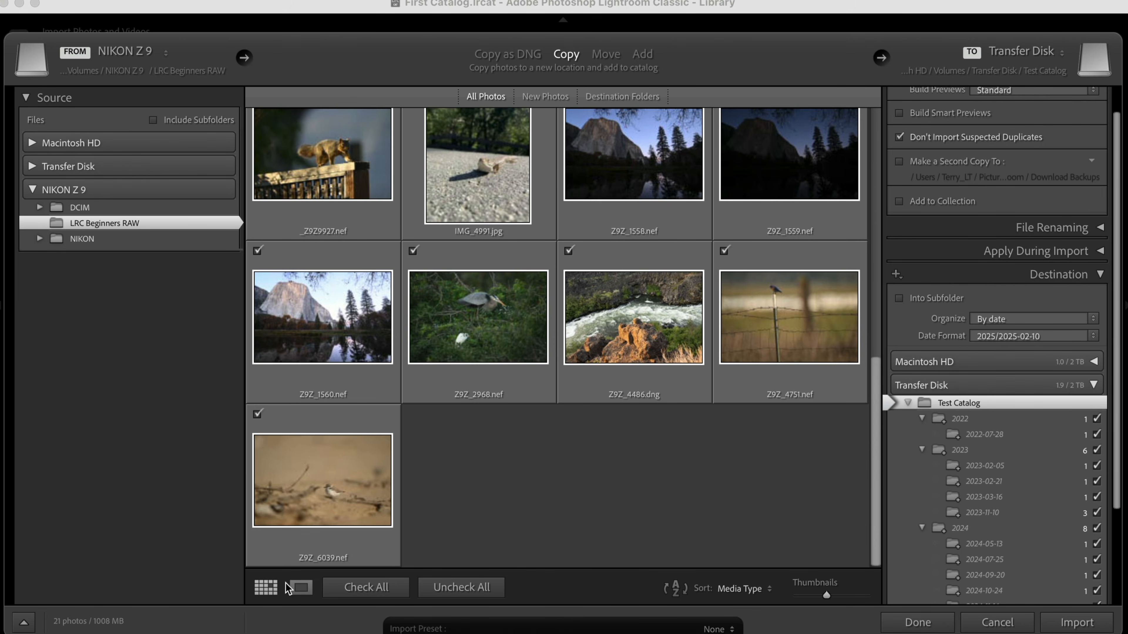
Browse the photos one by one in the enlarged view and return to the thumbnail grid
left_click(301, 588)
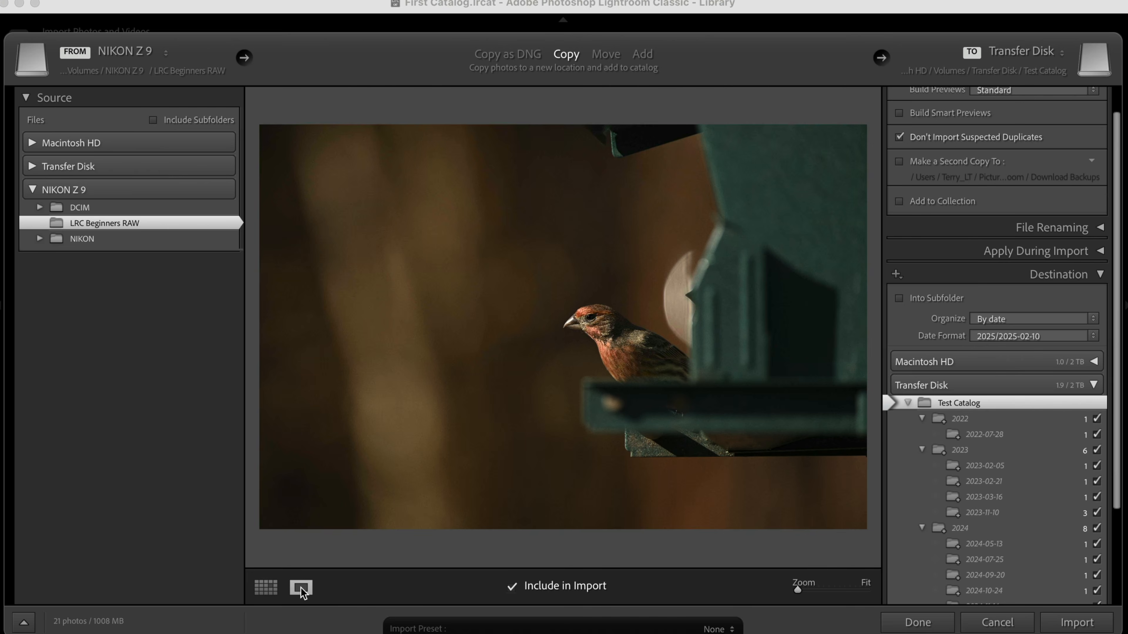
key("Right")
key("Right")
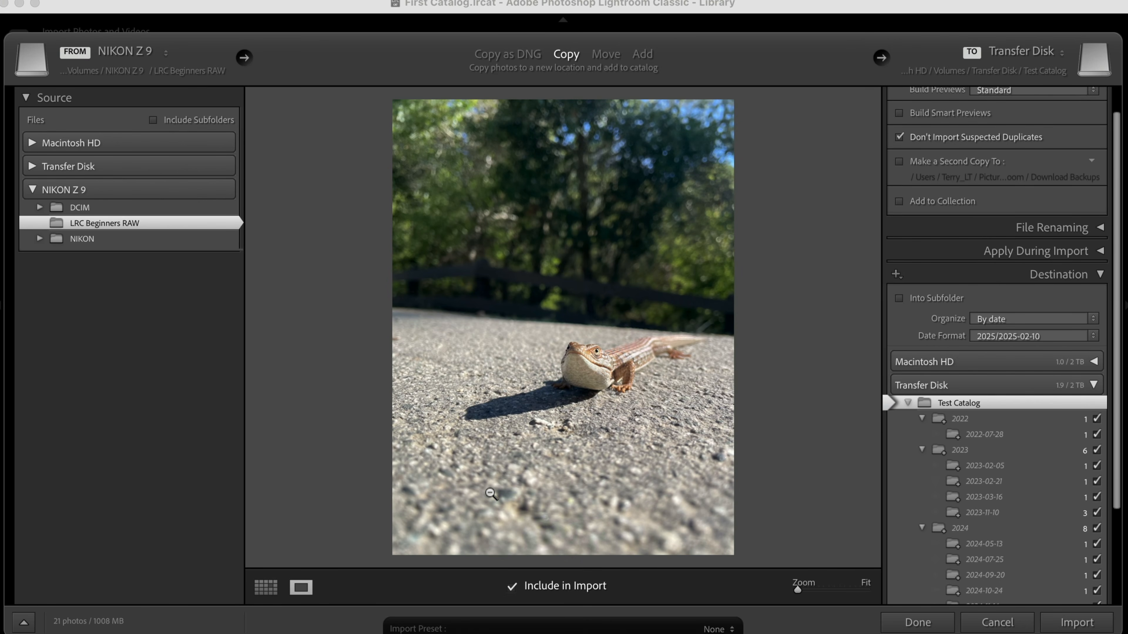
key("Right")
key("Right")
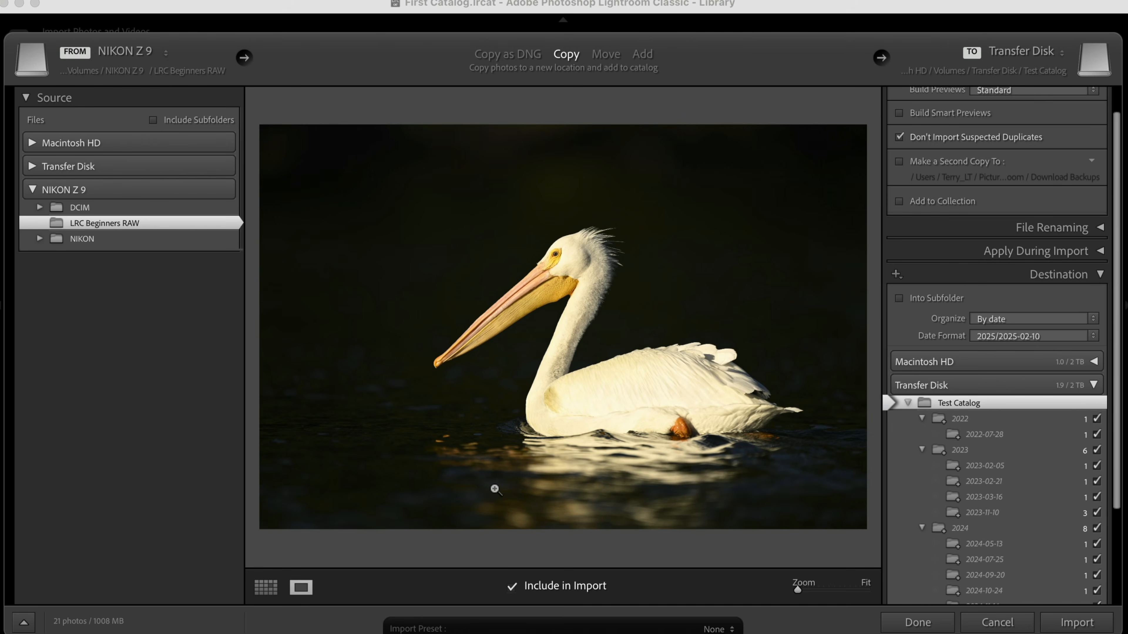
key("Right")
key("Right")
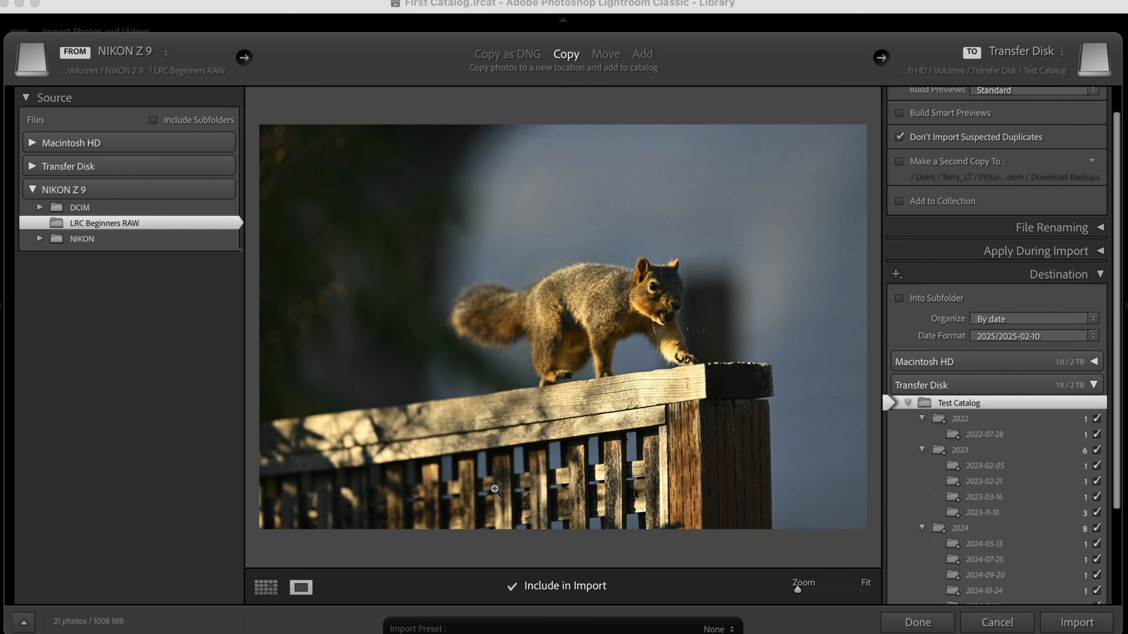
key("Left")
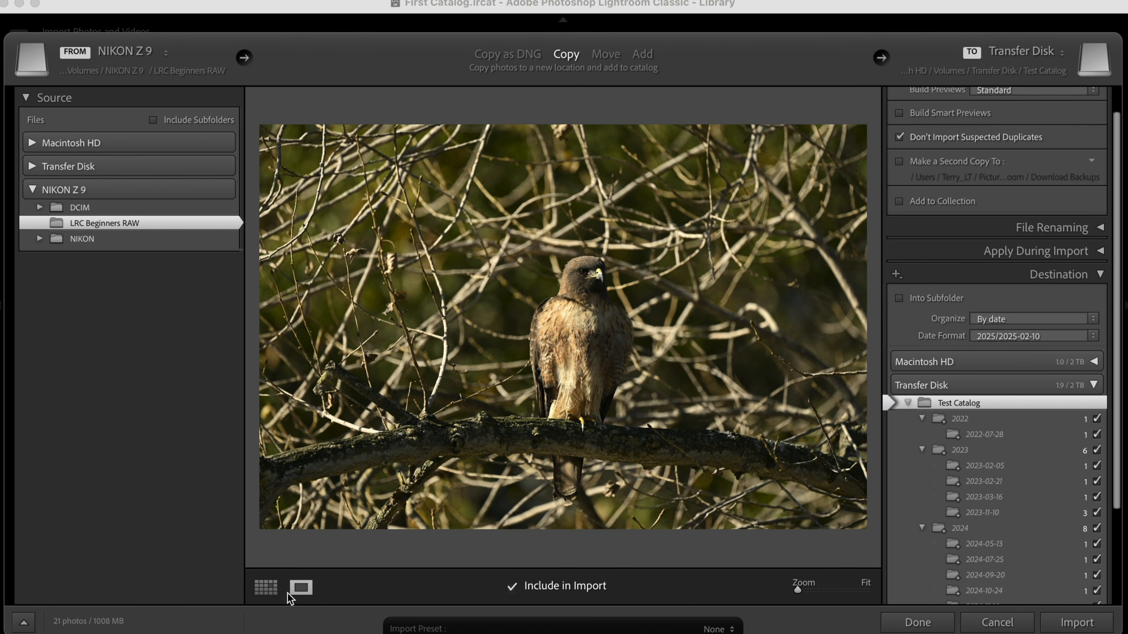
left_click(266, 589)
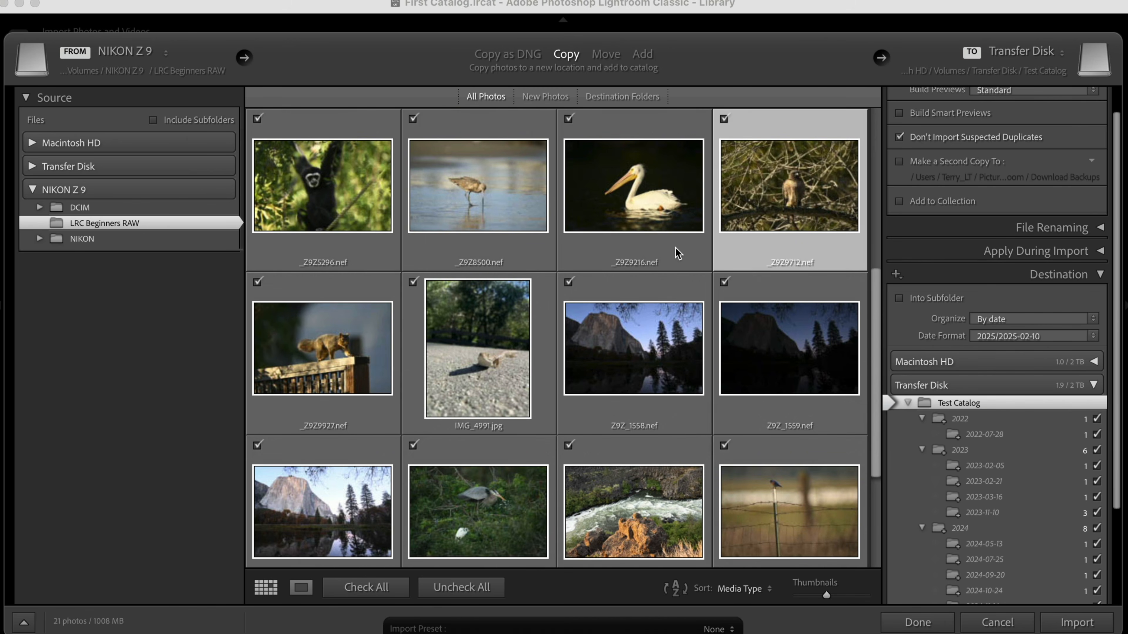
Import all the checked photos into the catalog and look over the imported thumbnails
scroll(676, 258, "up", 5)
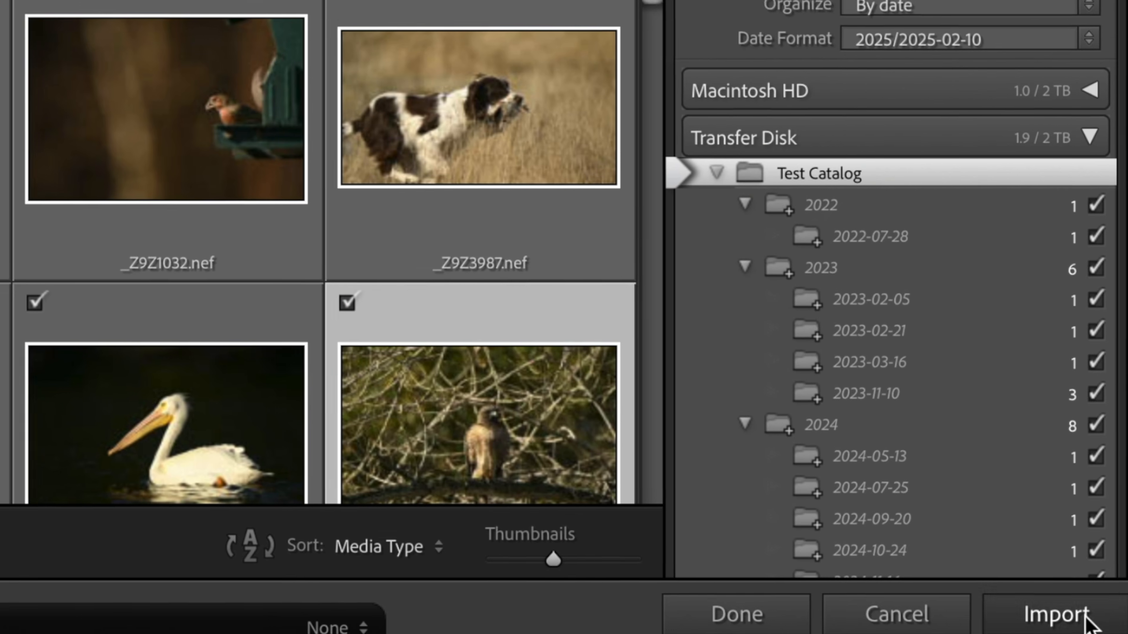
left_click(1088, 619)
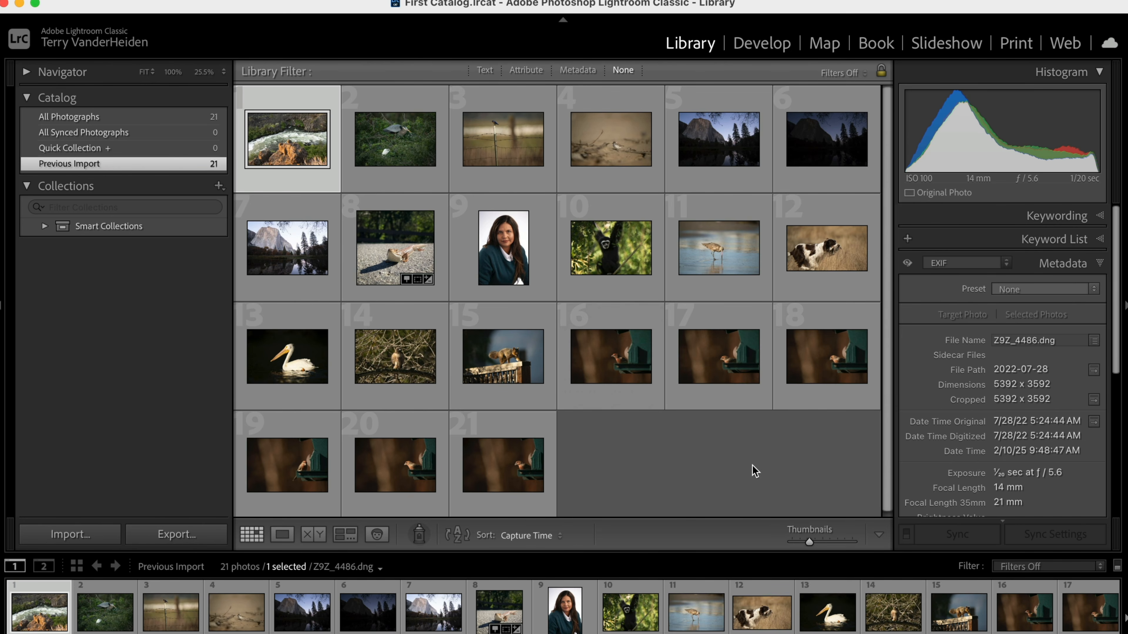
scroll(672, 446, "down", 1)
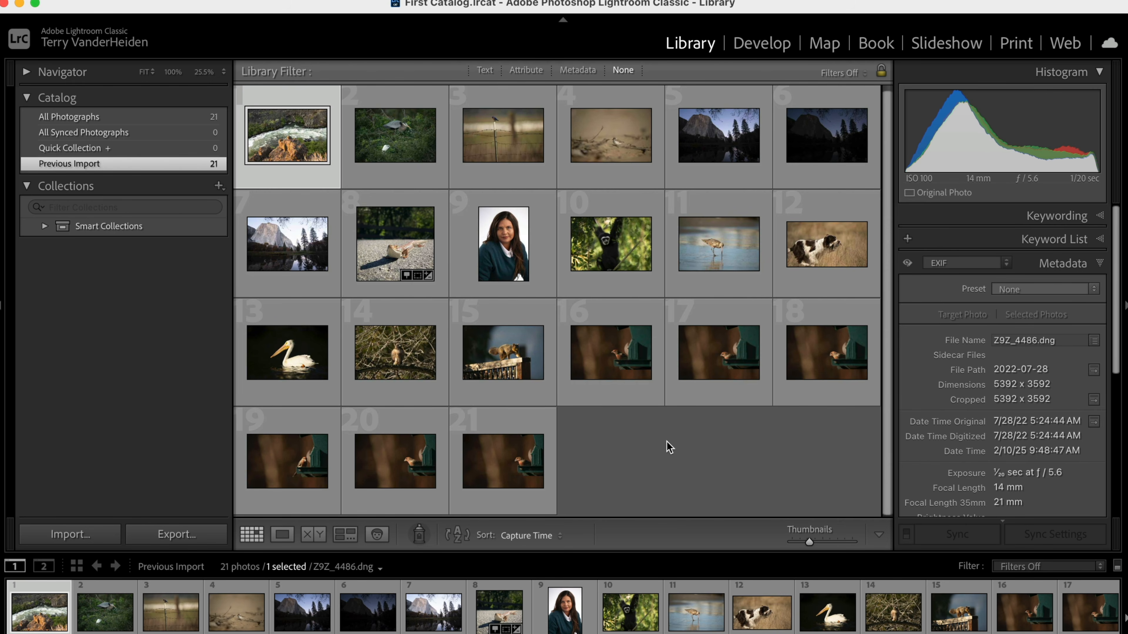
Move the Lightroom window aside to reach the desktop and eject the NIKON Z 9 card
left_click_drag(801, 8, 706, 10)
left_click(1103, 117)
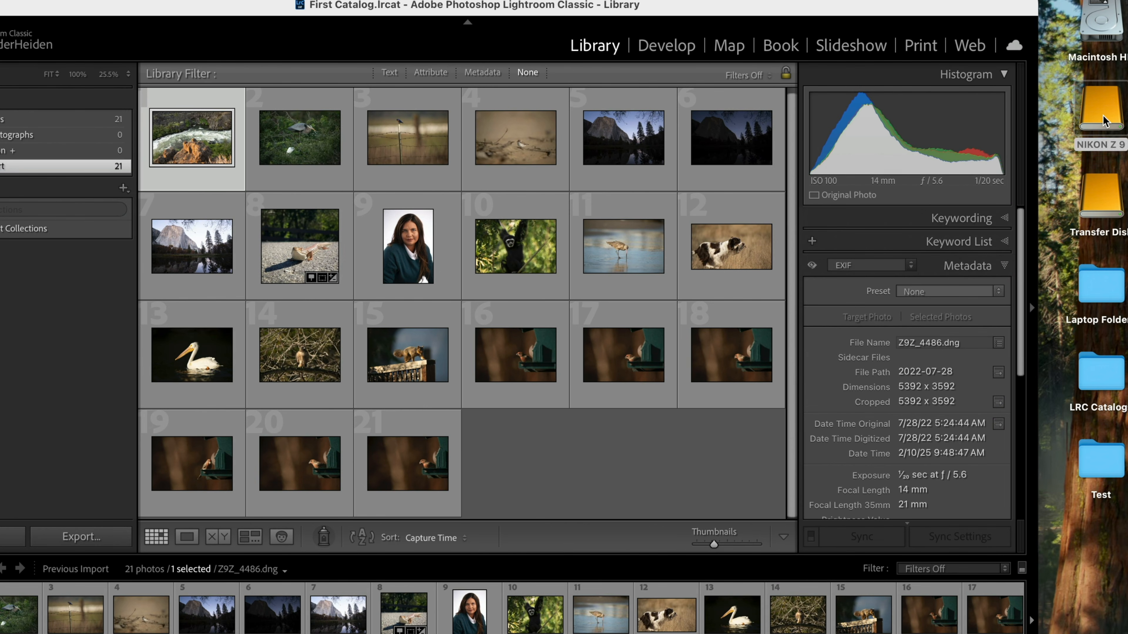
right_click(1103, 117)
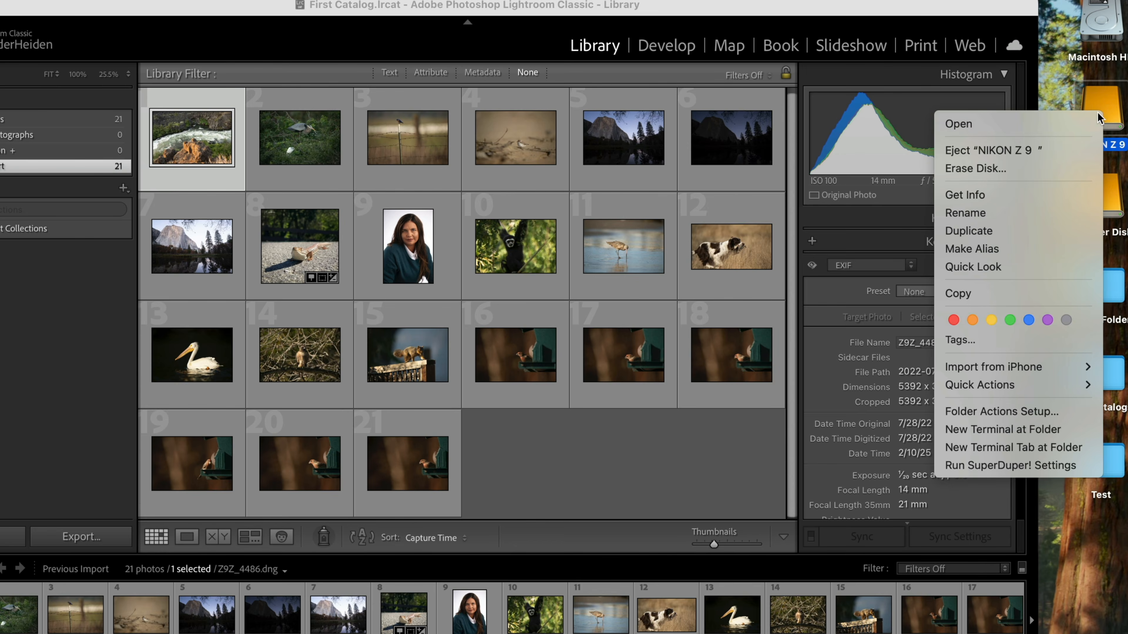
left_click(993, 151)
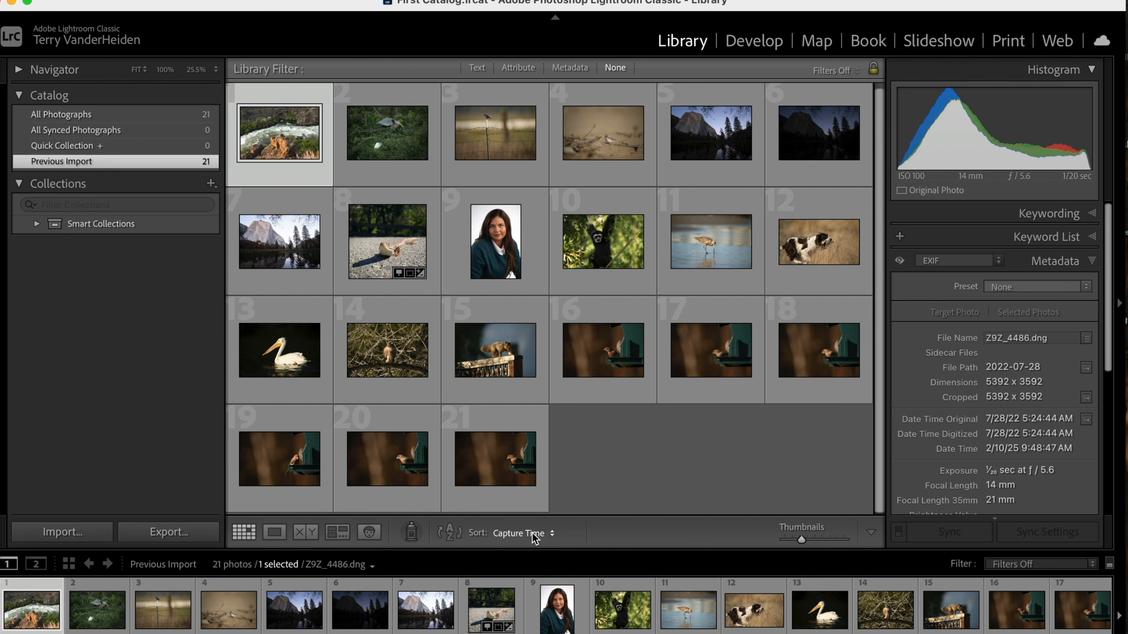
Sort the imported photos by File Name, and return the sort order to Capture Time
left_click(552, 534)
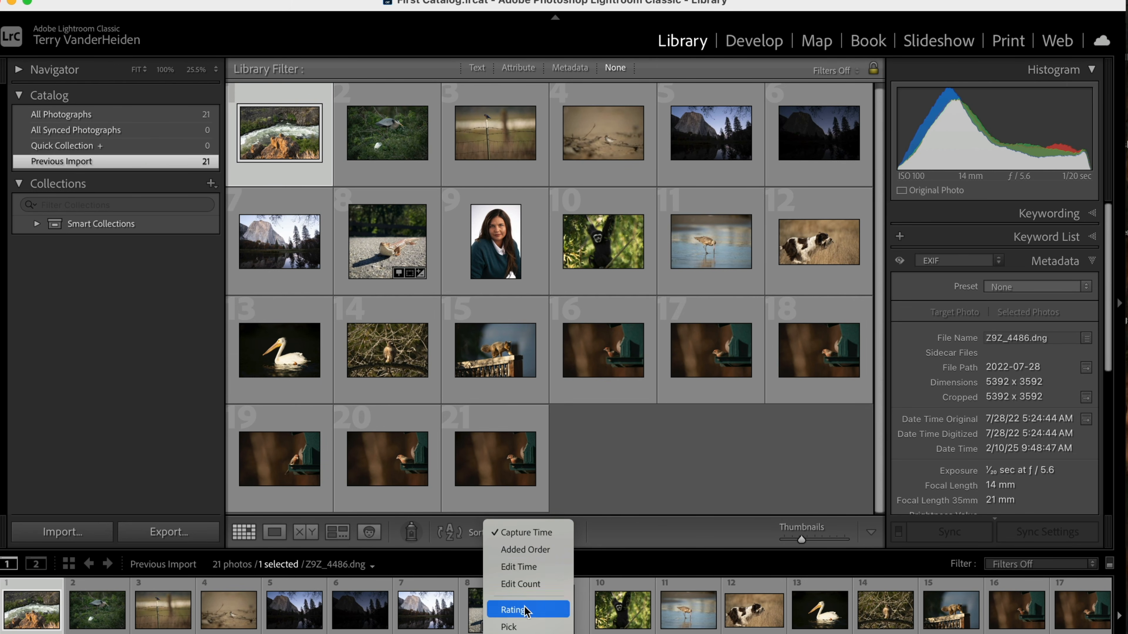
mouse_move(529, 631)
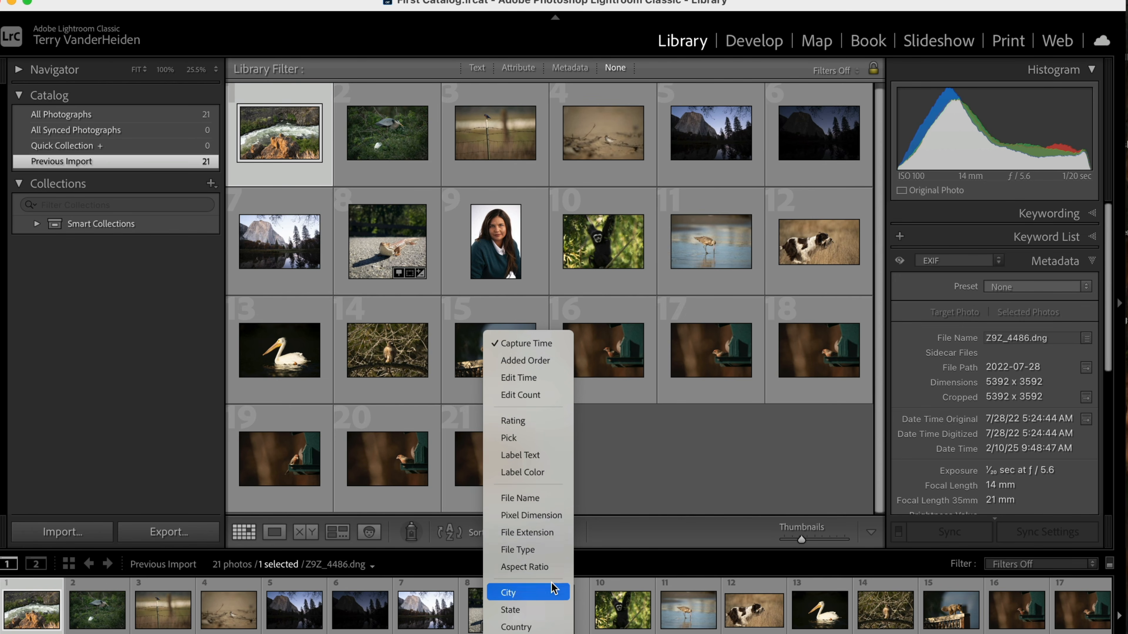
left_click(519, 498)
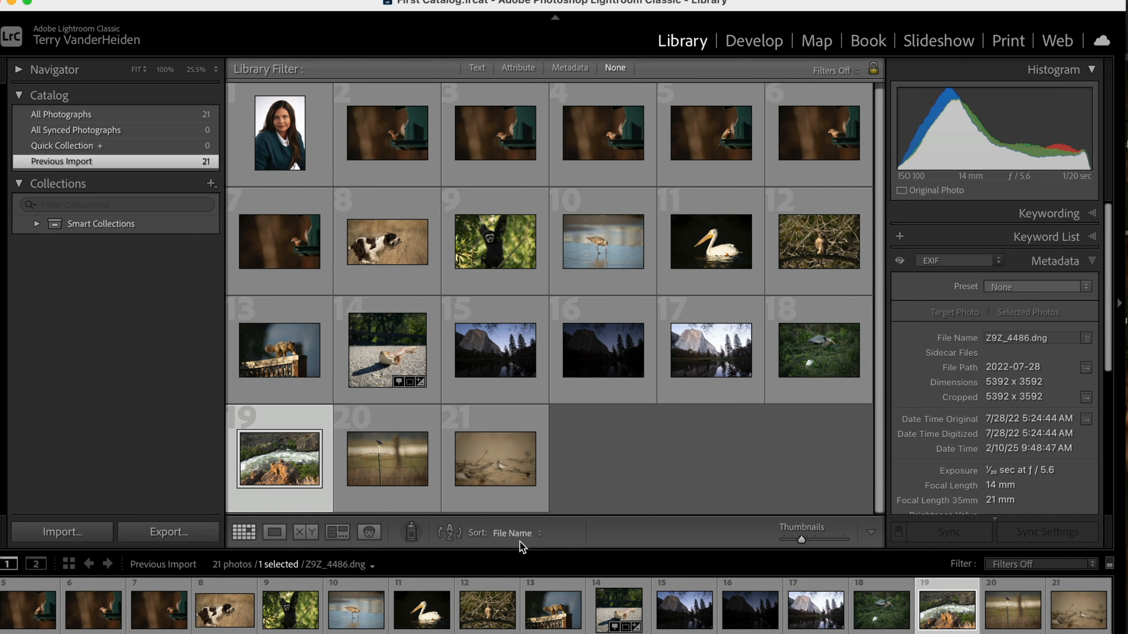
left_click(536, 535)
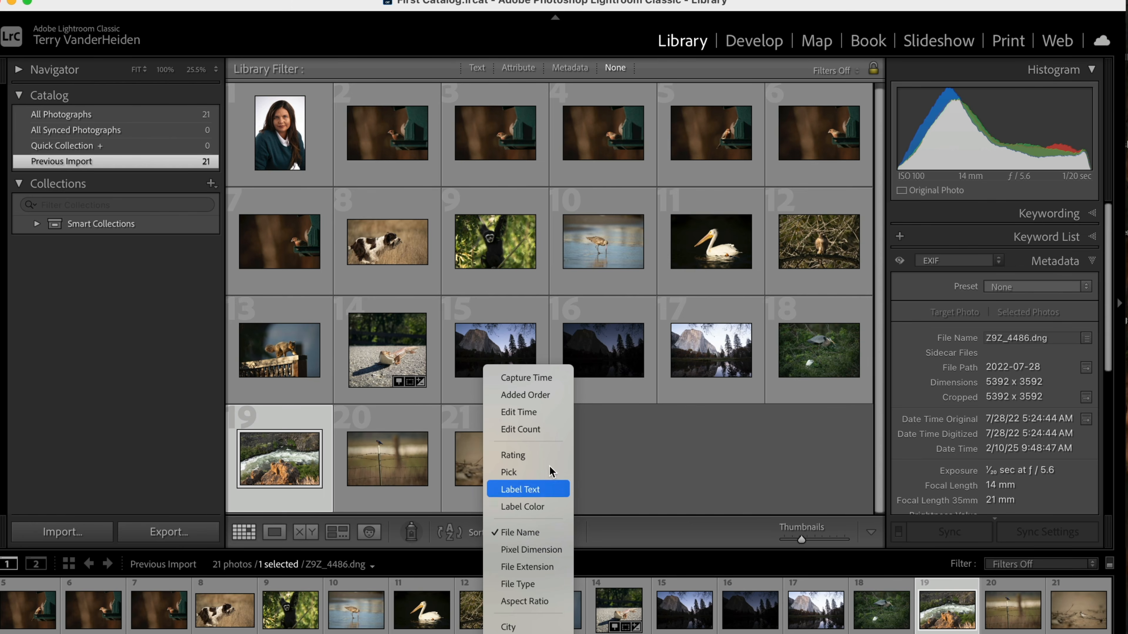
left_click(526, 378)
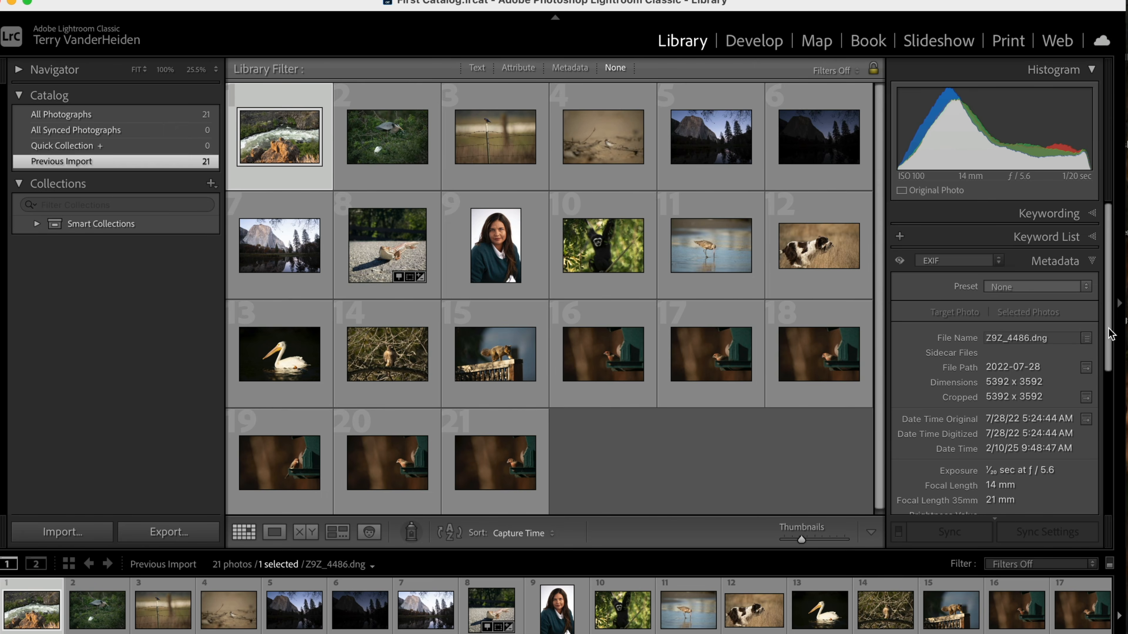
Examine the first photo's EXIF metadata and check the available metadata views, keeping EXIF selected
scroll(1110, 334, "down", 2)
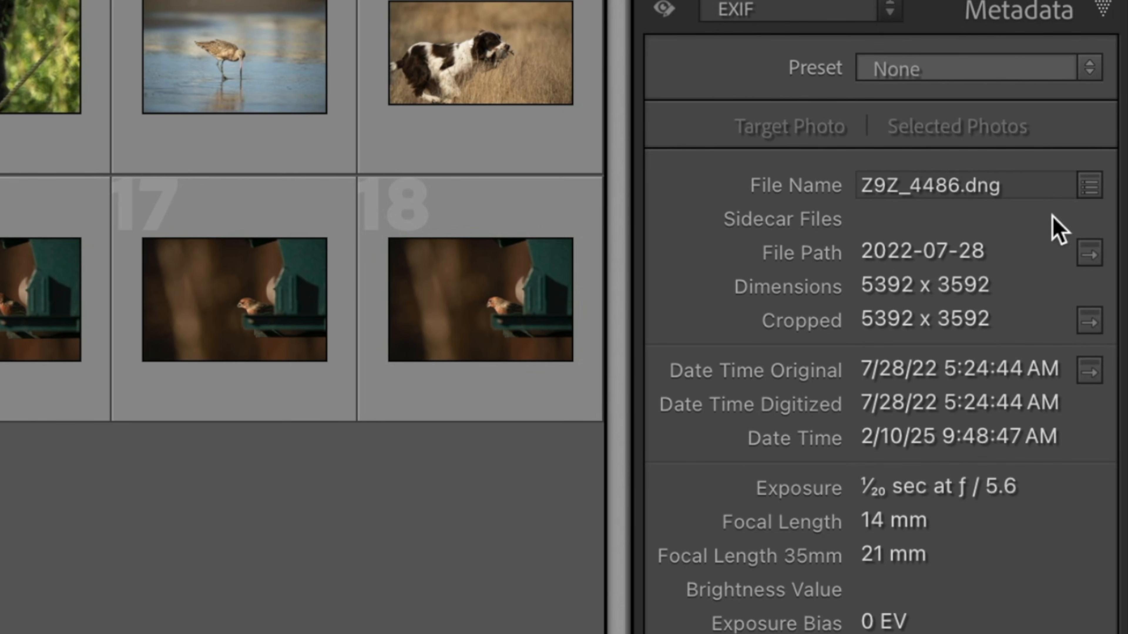
scroll(881, 318, "down", 5)
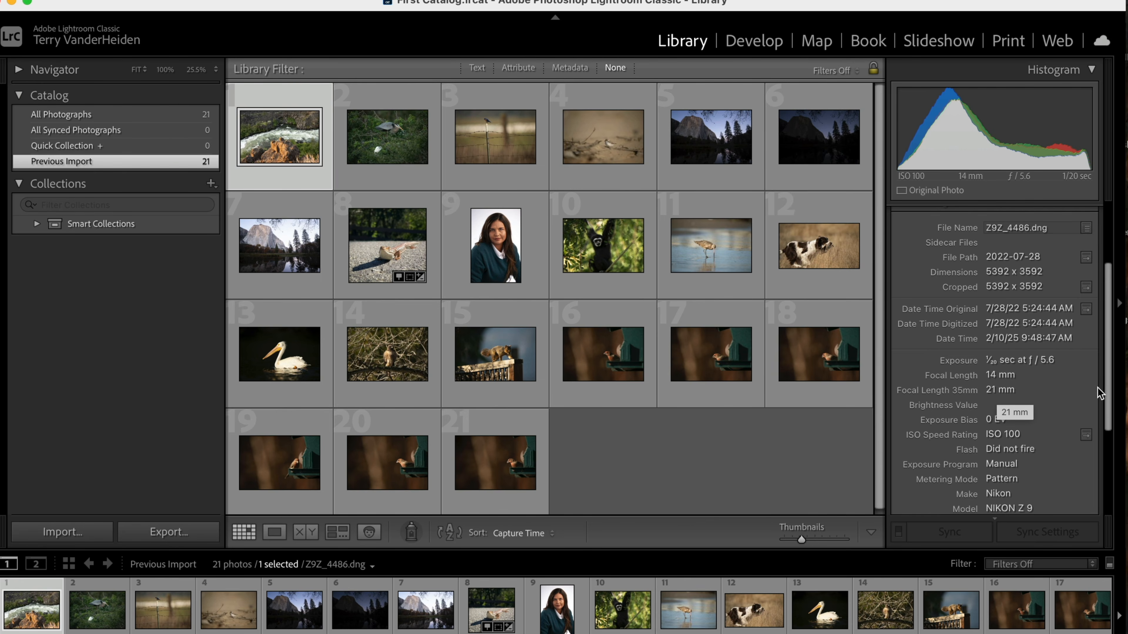
scroll(1043, 342, "down", 5)
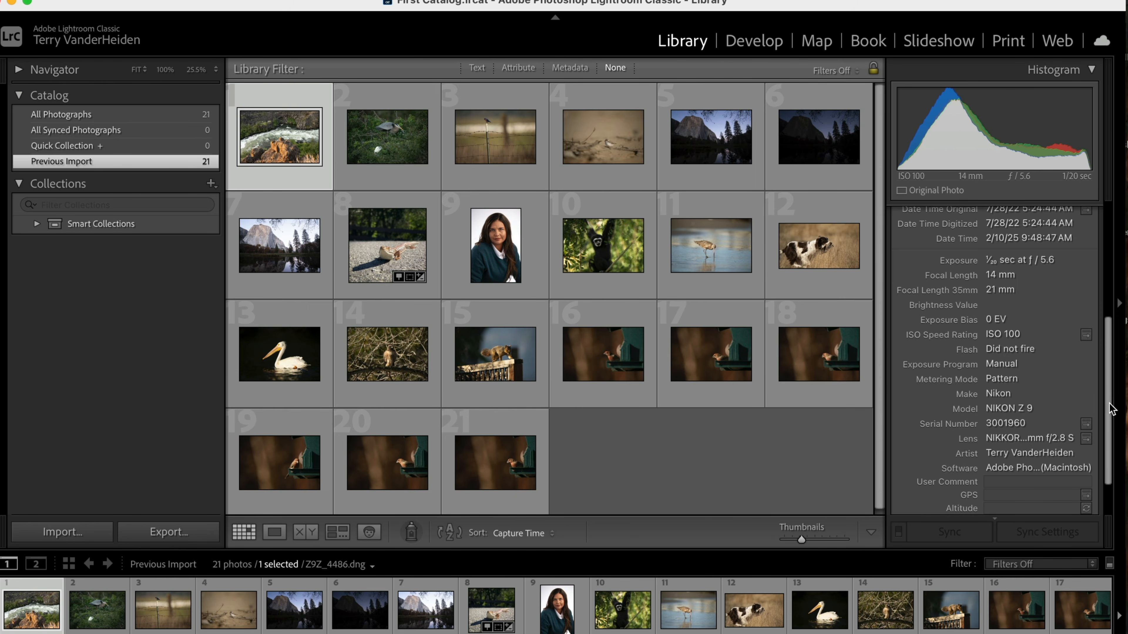
left_click_drag(1106, 404, 1112, 318)
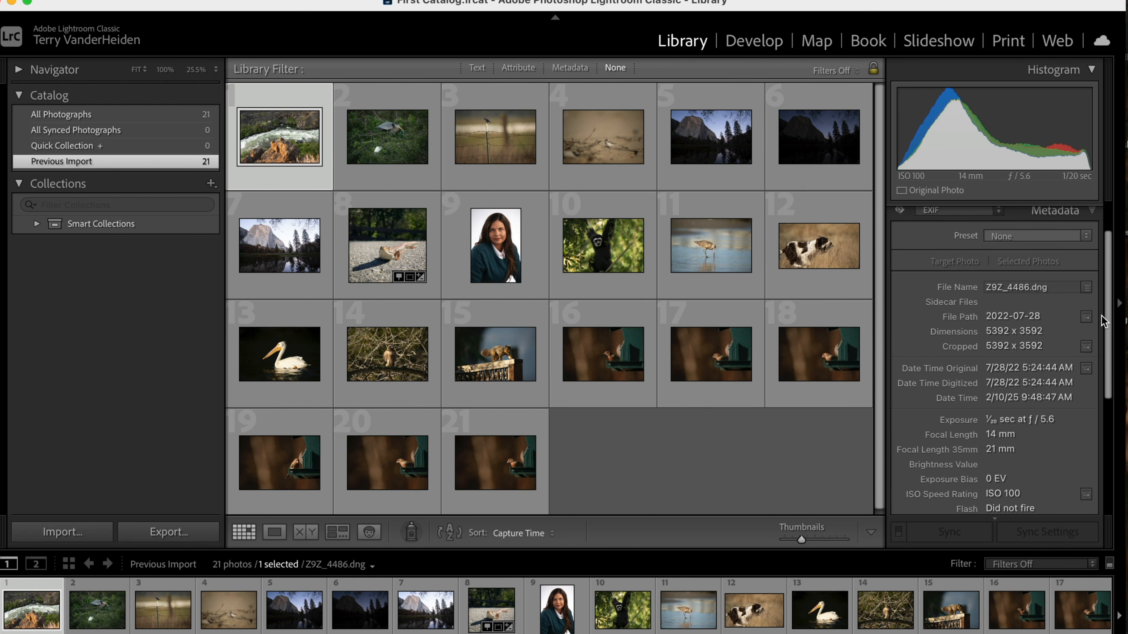
left_click_drag(1110, 309, 1110, 280)
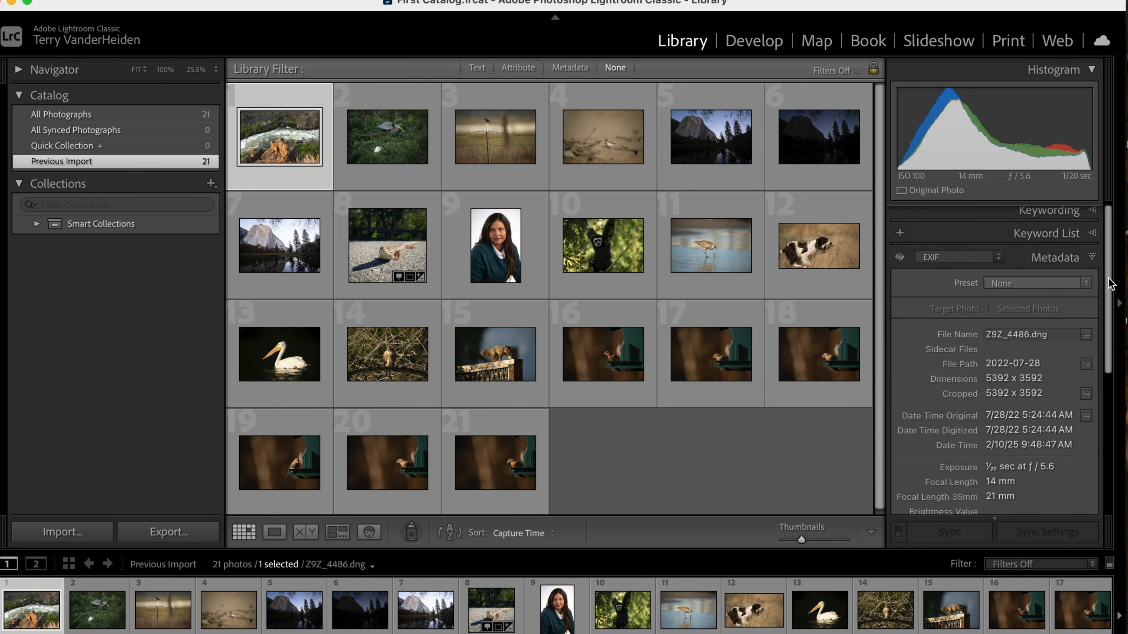
left_click(999, 259)
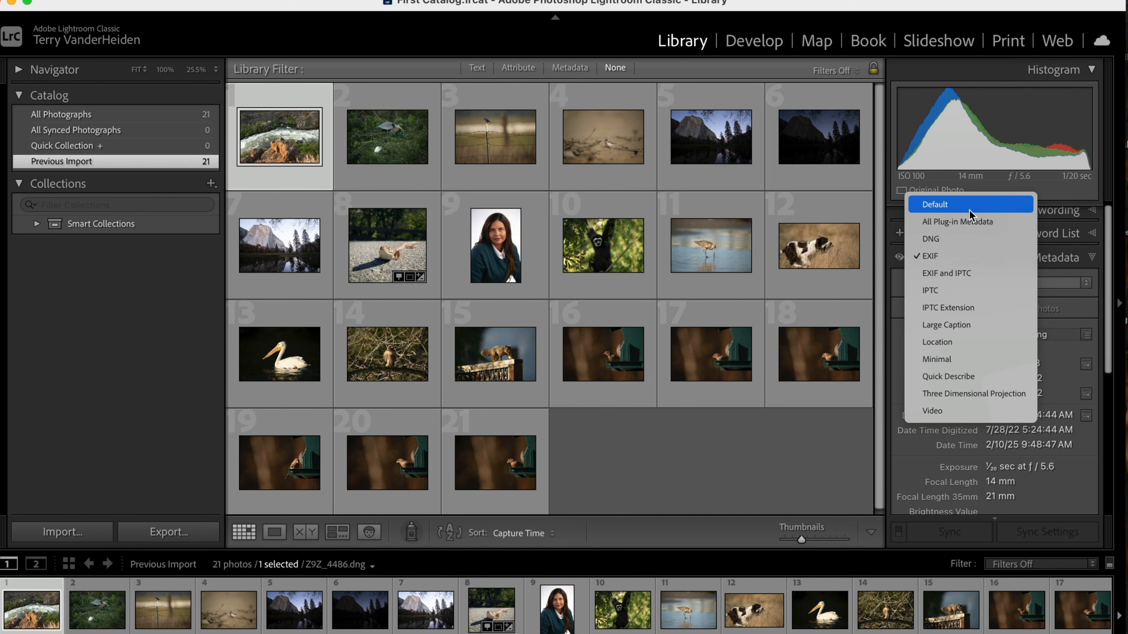
left_click(953, 257)
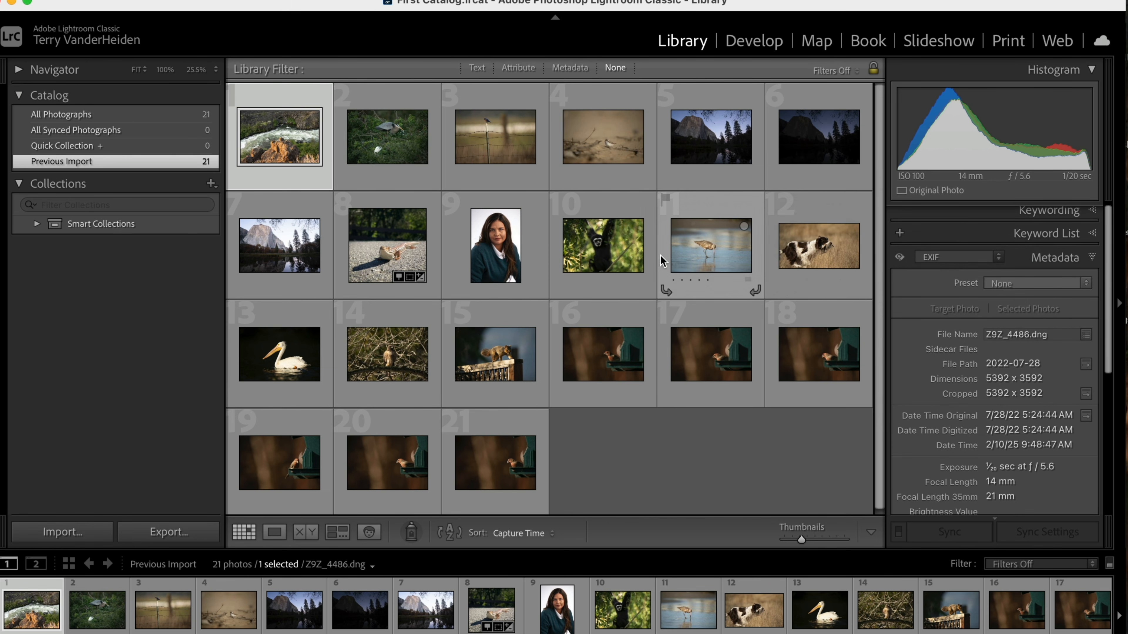
Select the photo of the black ape among green leaves, review its EXIF metadata, and clear the selection
left_click(600, 243)
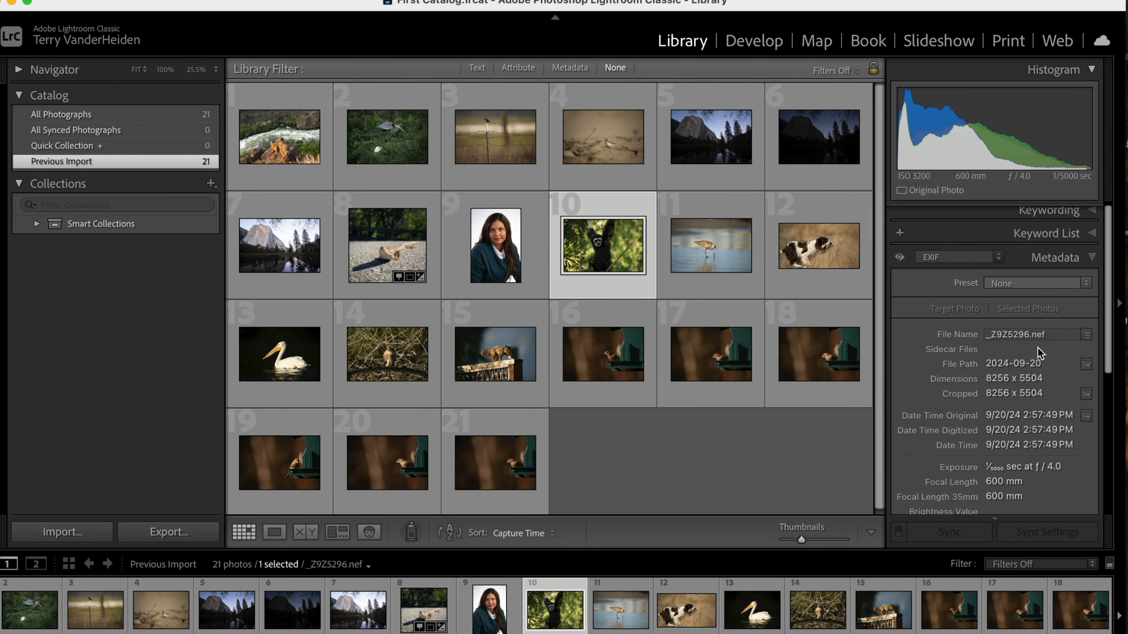
scroll(1066, 400, "down", 5)
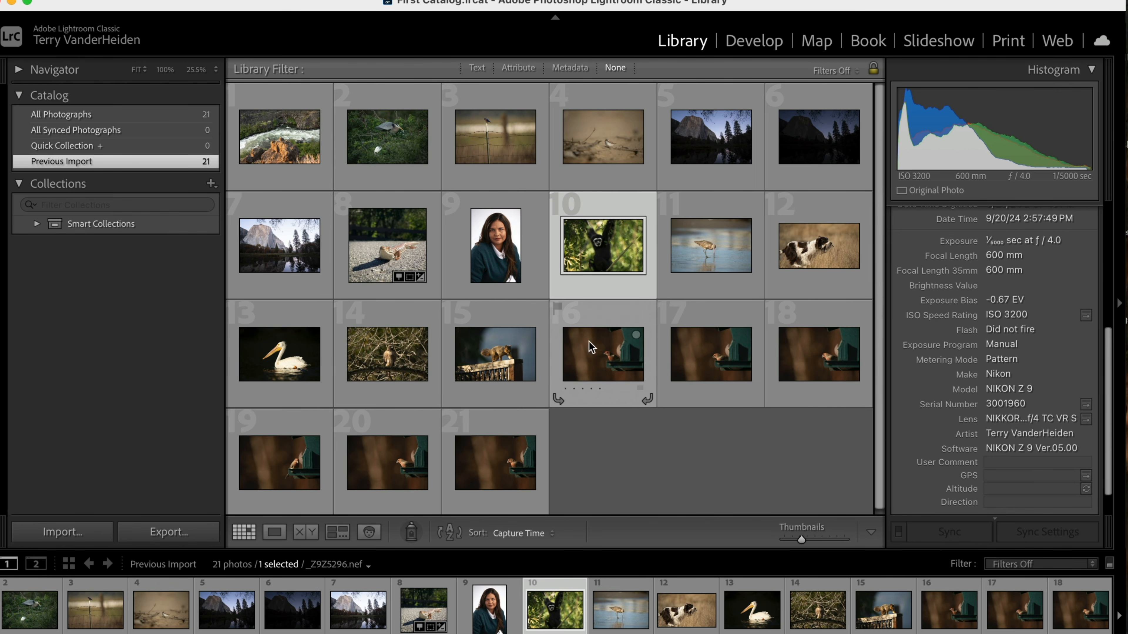
left_click(701, 453)
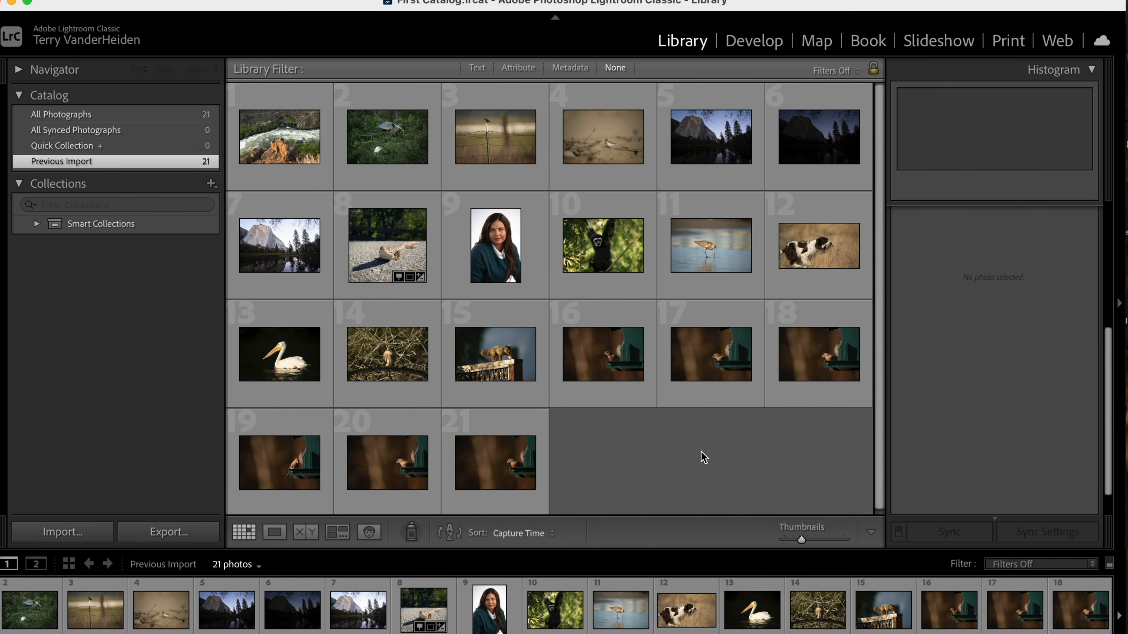